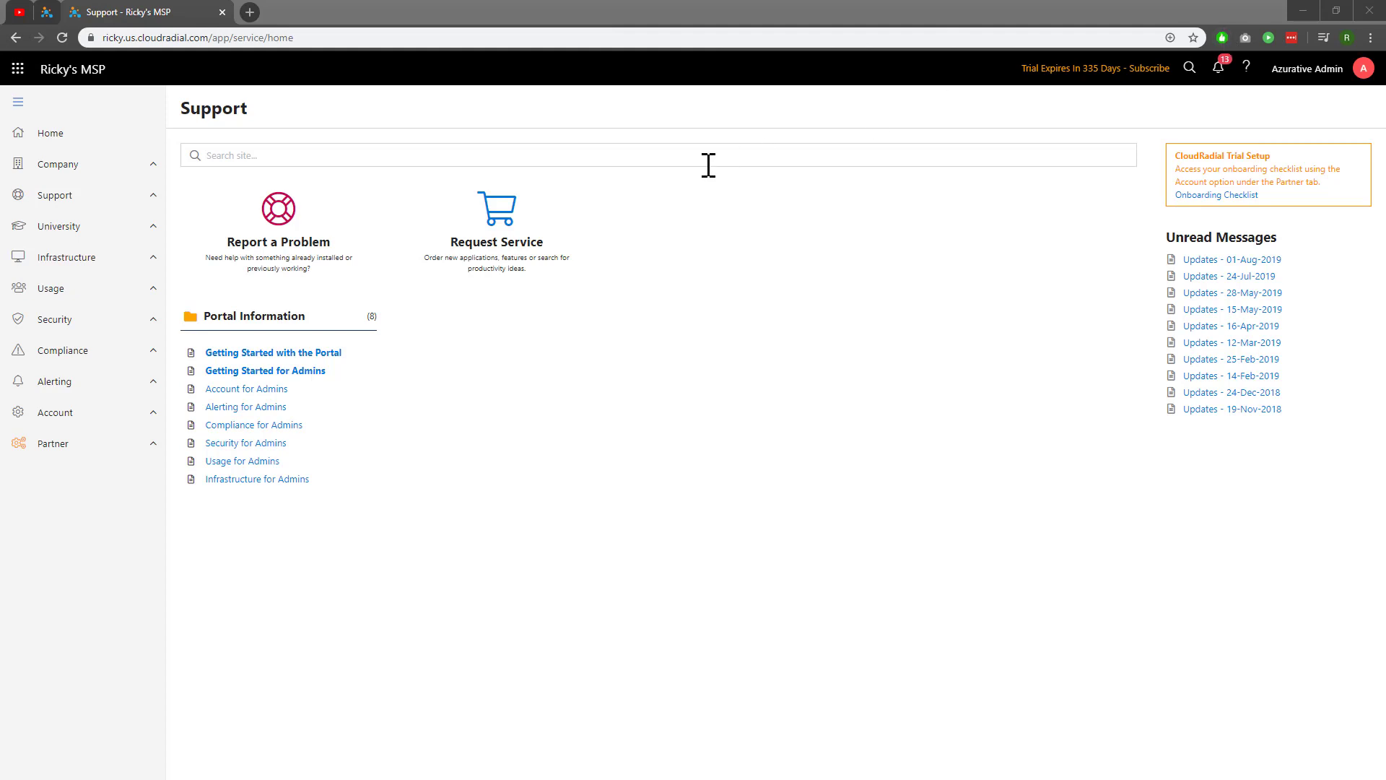
- Open the partner Content list from the Partner section of the sidebar
click(115, 455)
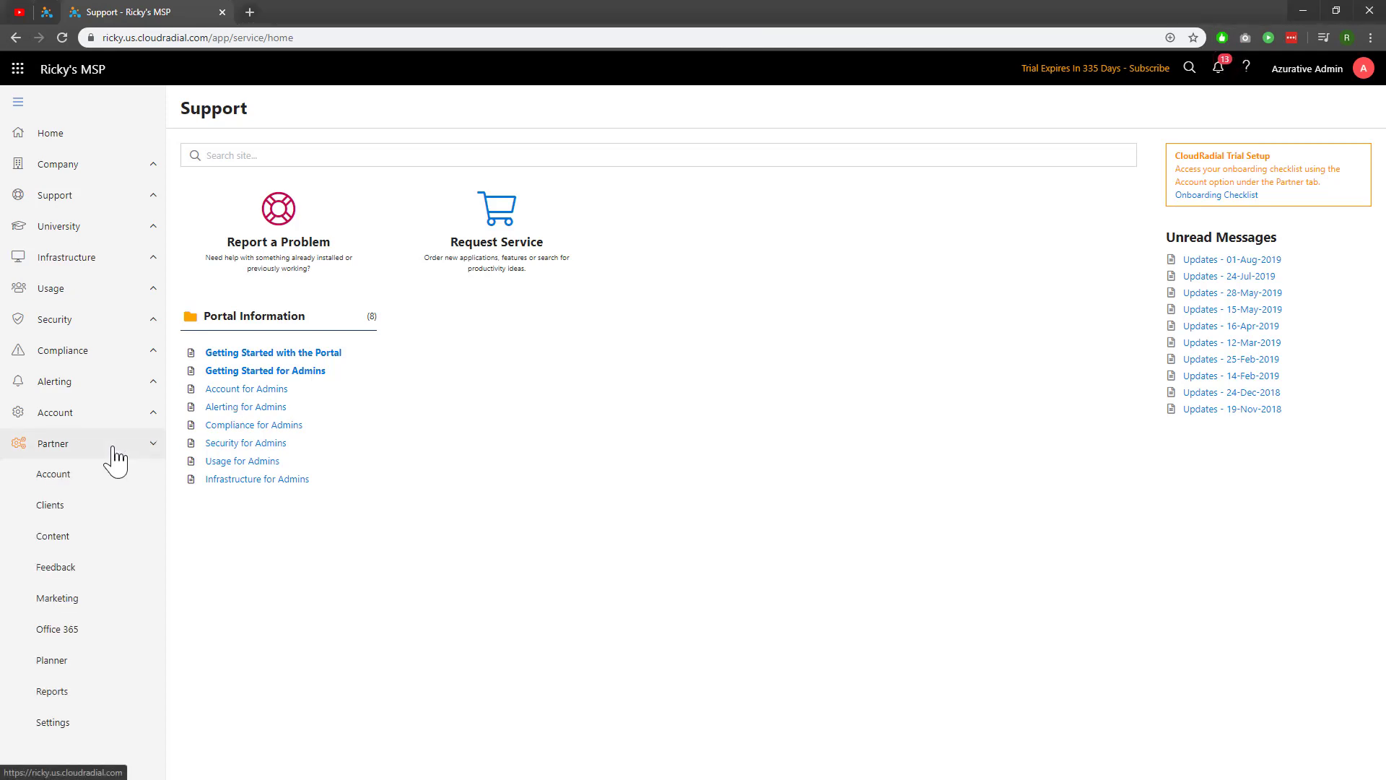
click(113, 543)
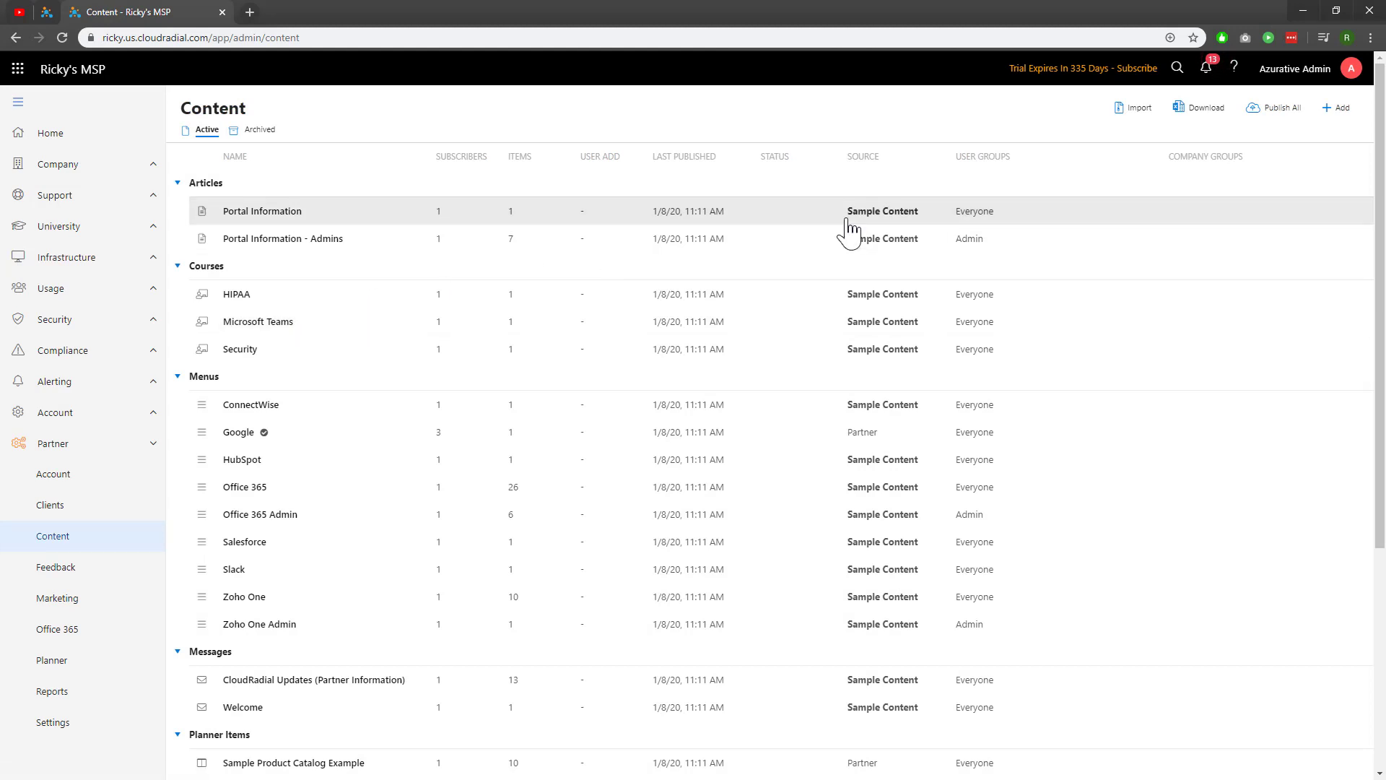
- Add a Courses package named CloudRadial for Everyone users and the All company group
click(1337, 110)
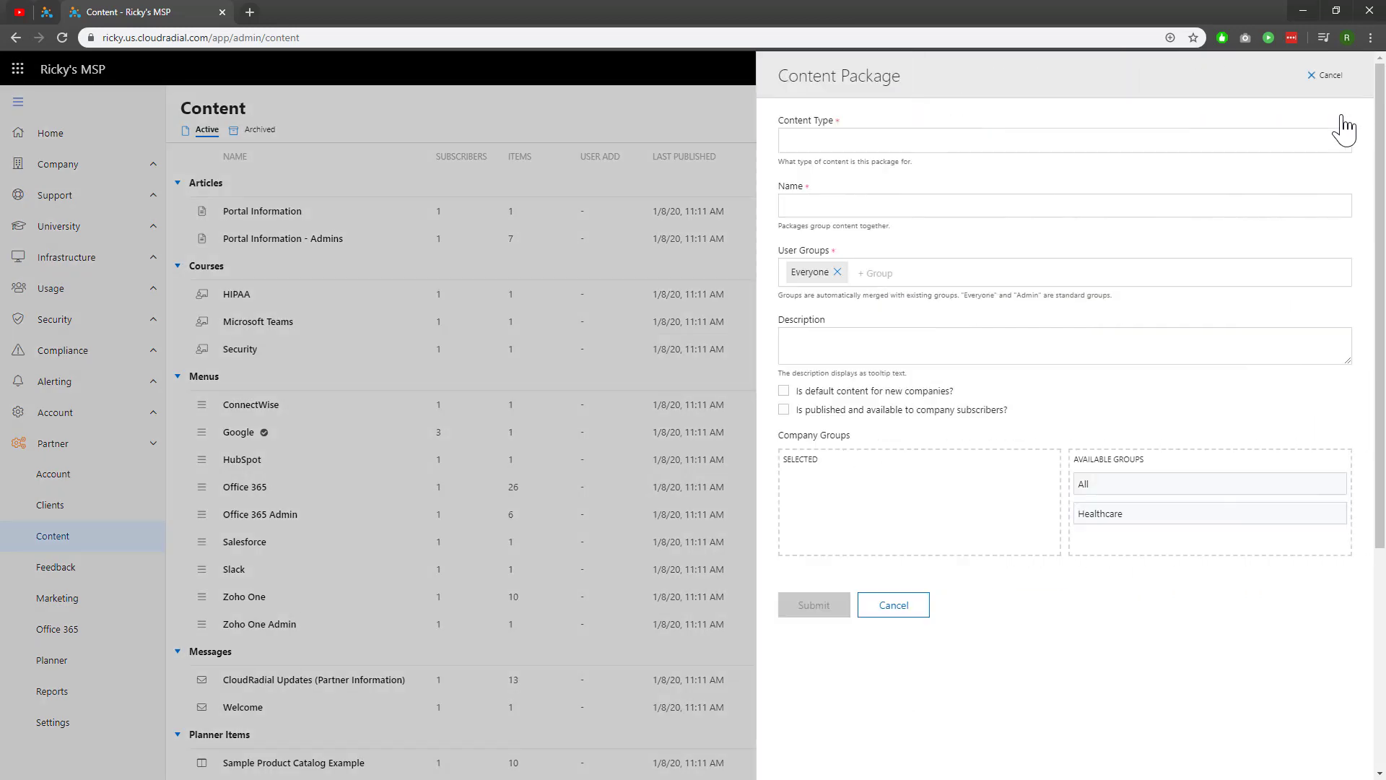
click(1296, 141)
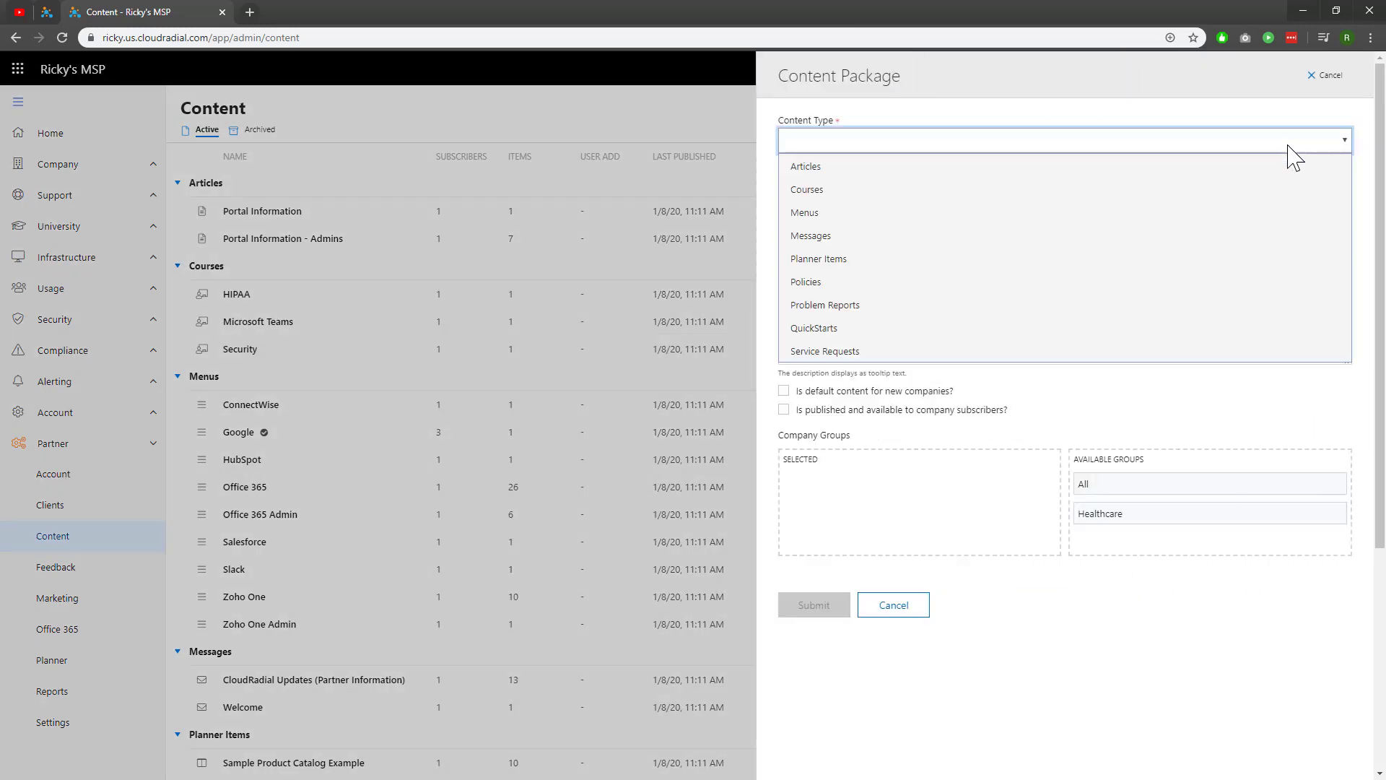
click(1285, 189)
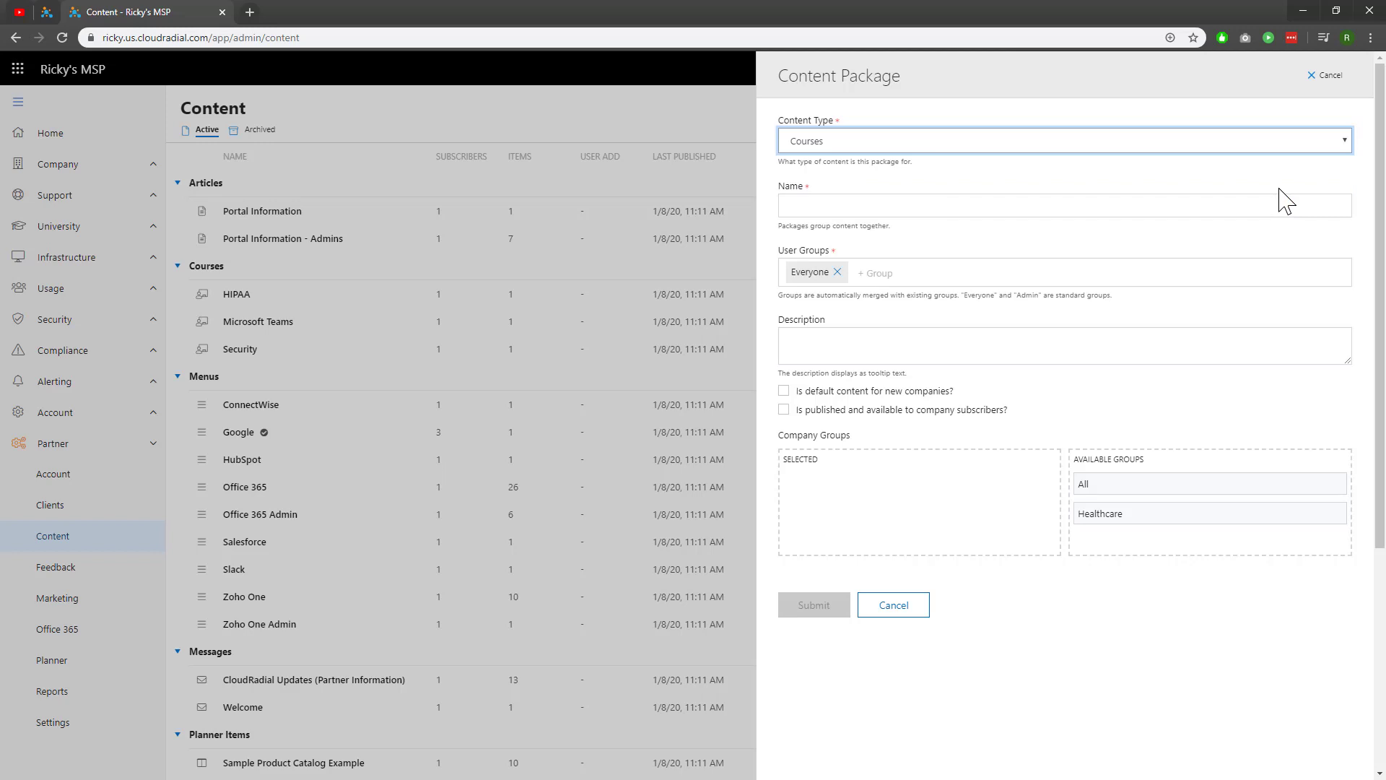
click(1245, 205)
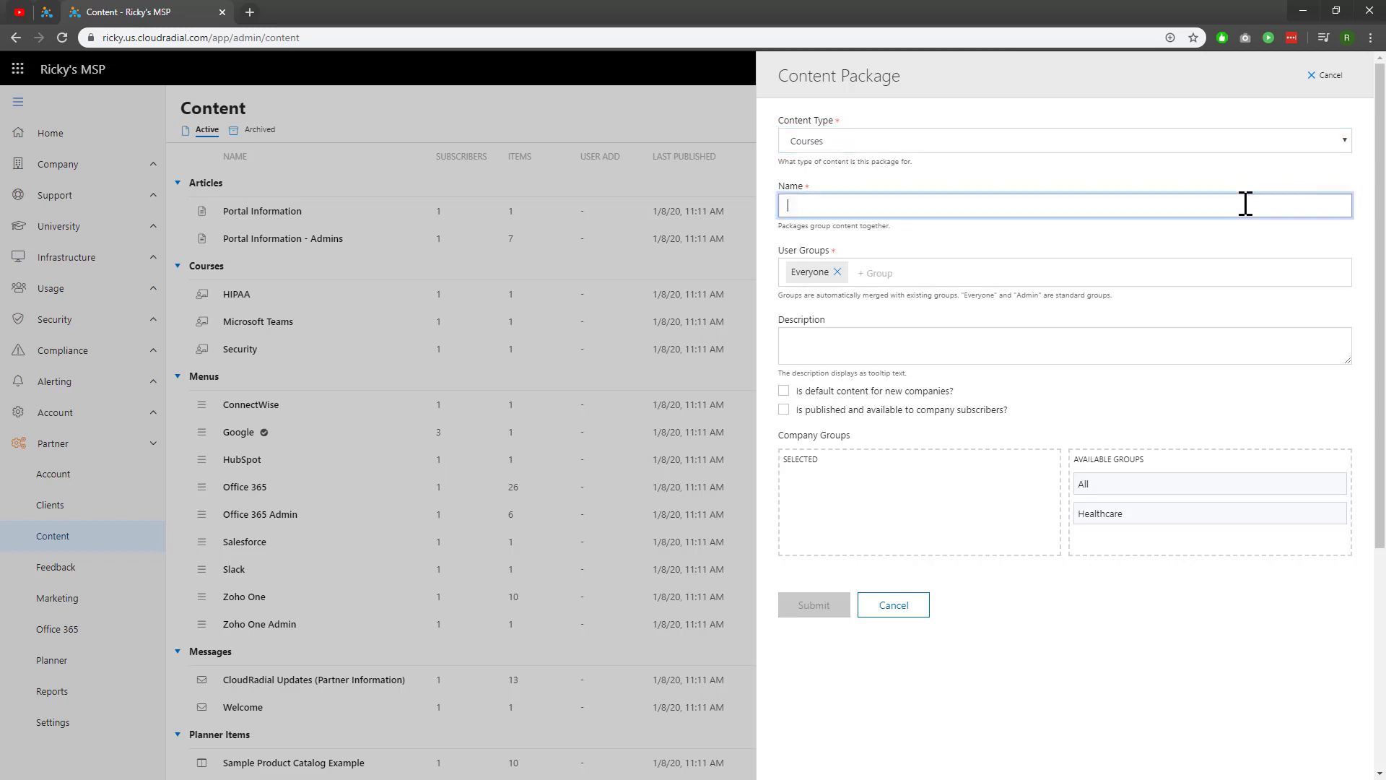
text(CloudRadial)
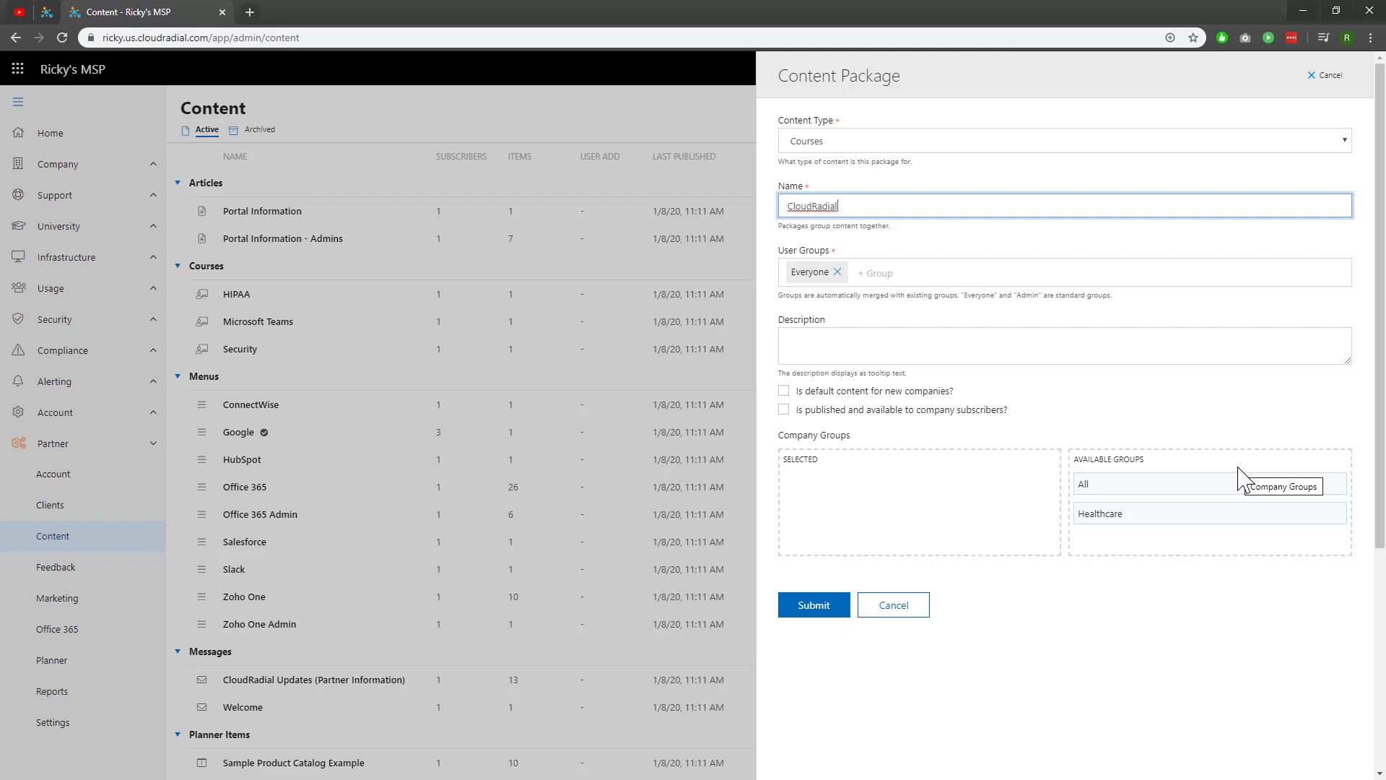
drag(1239, 471, 980, 498)
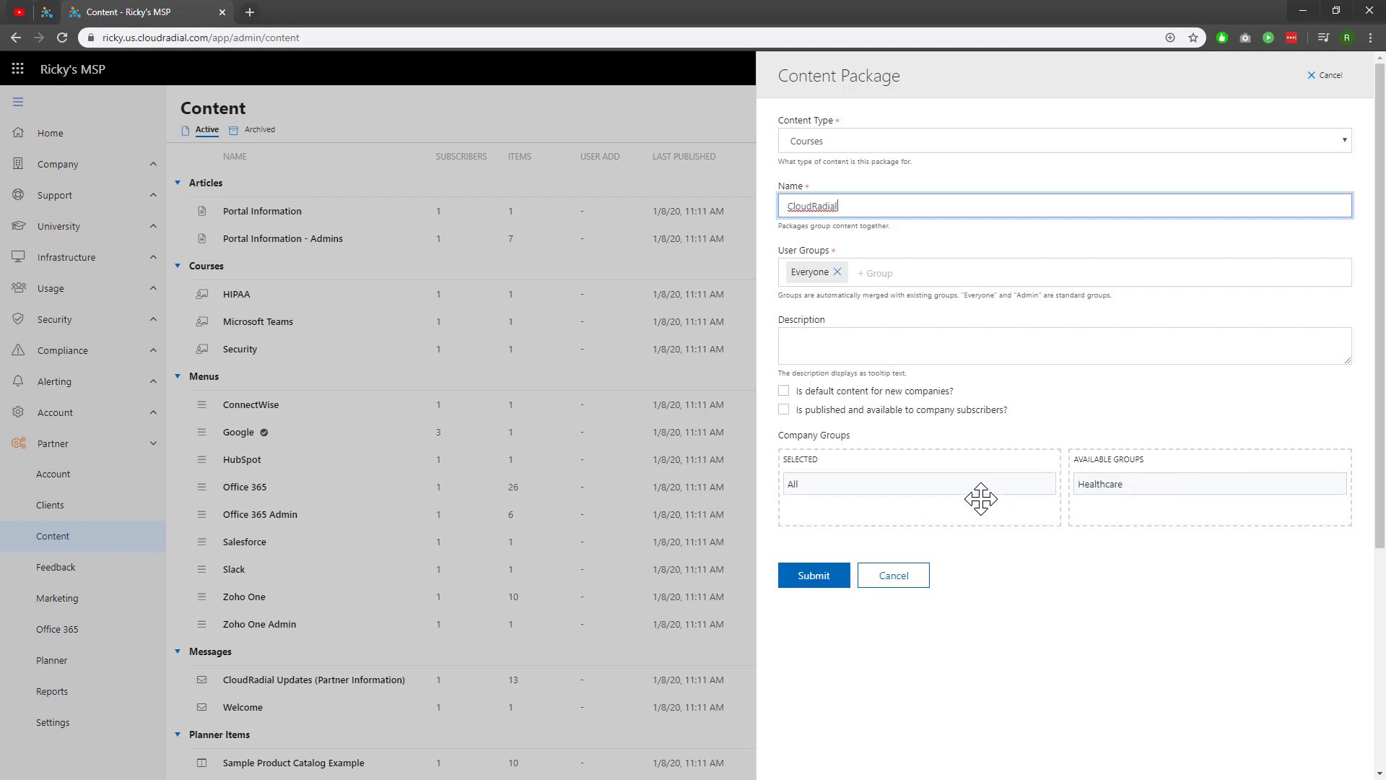
click(823, 577)
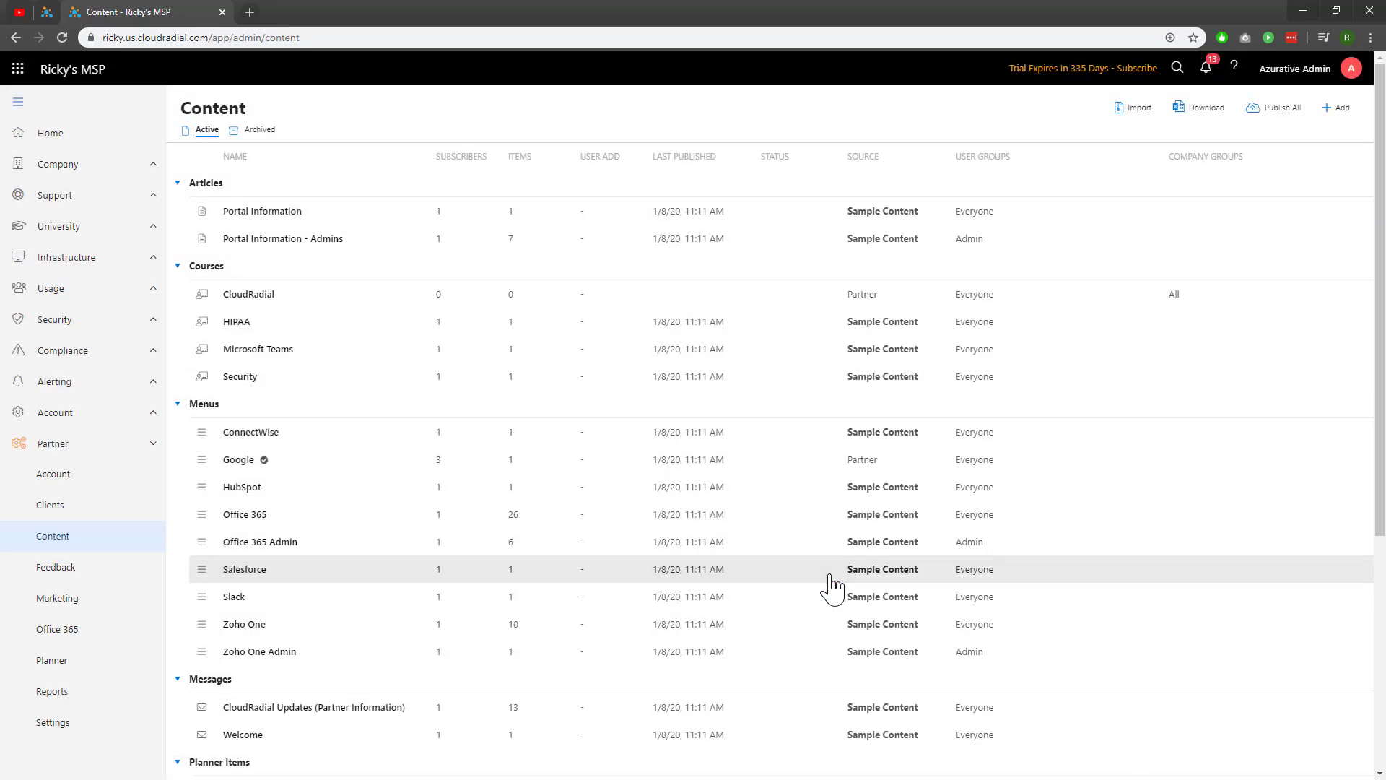
- In the CloudRadial package, start a new course with the new category CloudRadial
click(772, 293)
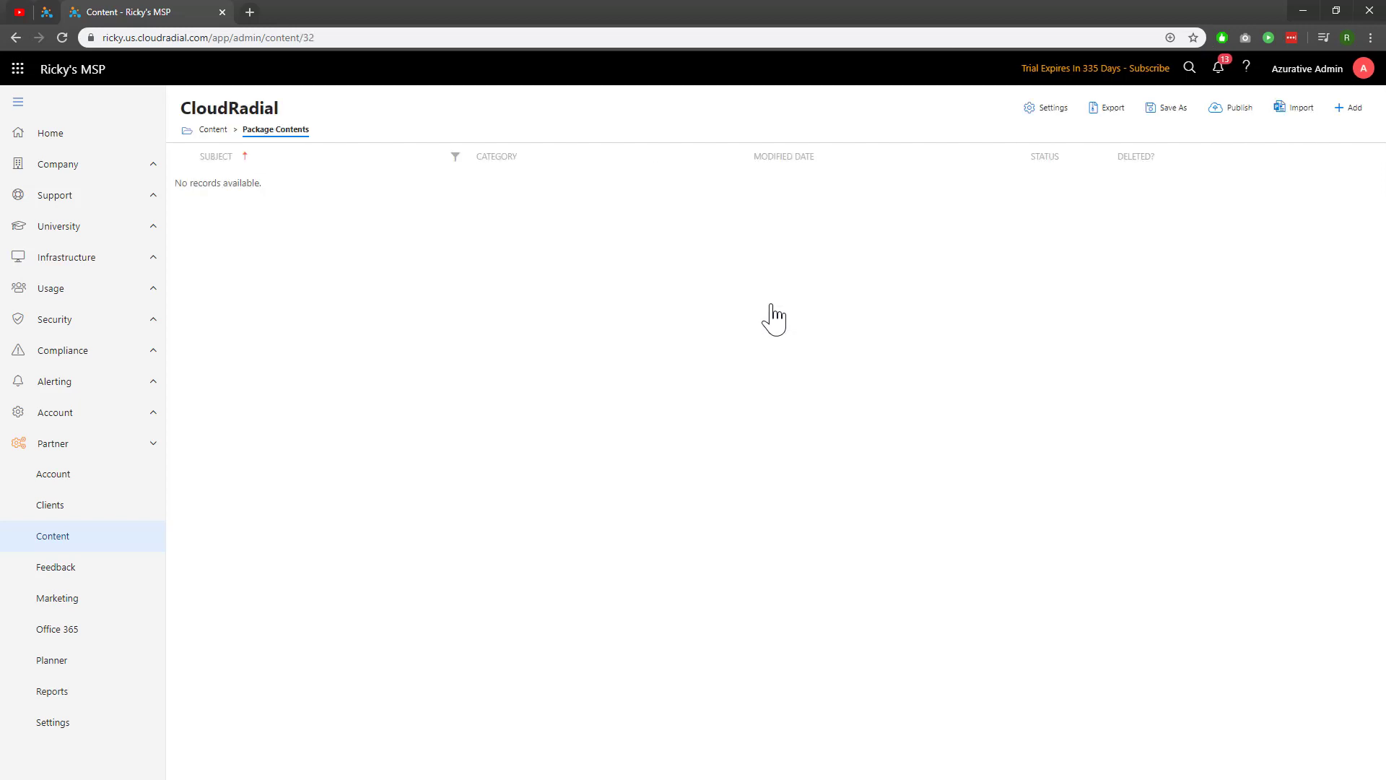
click(1355, 110)
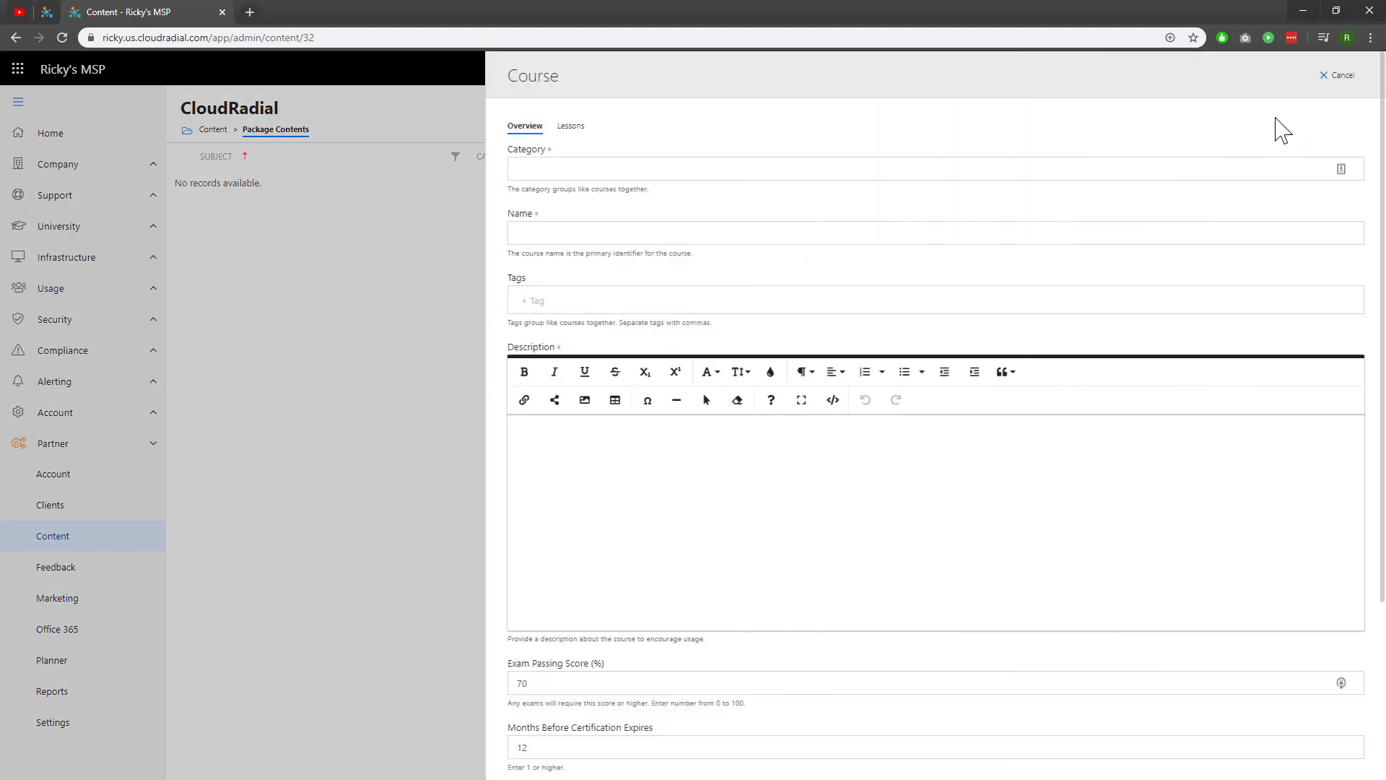
click(1218, 166)
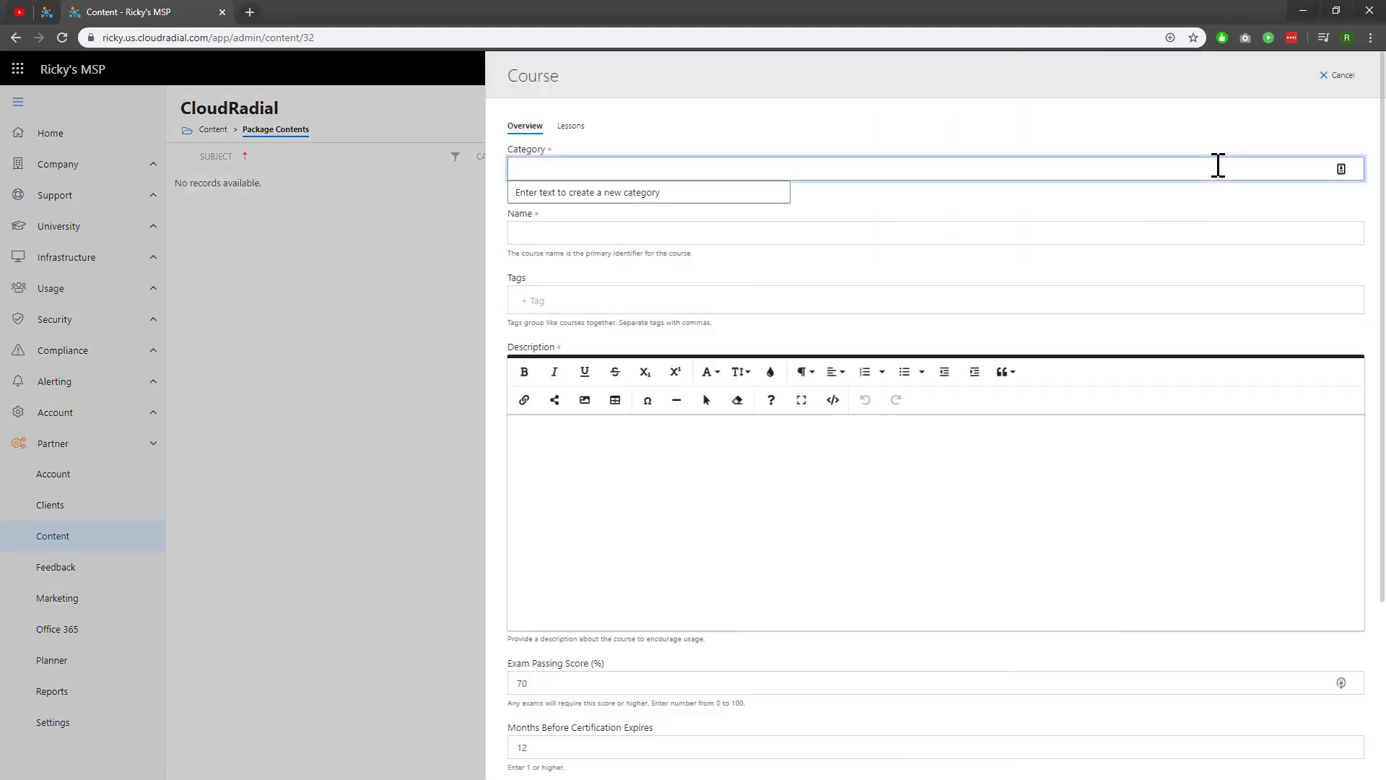
text(CloudRadial)
click(1269, 148)
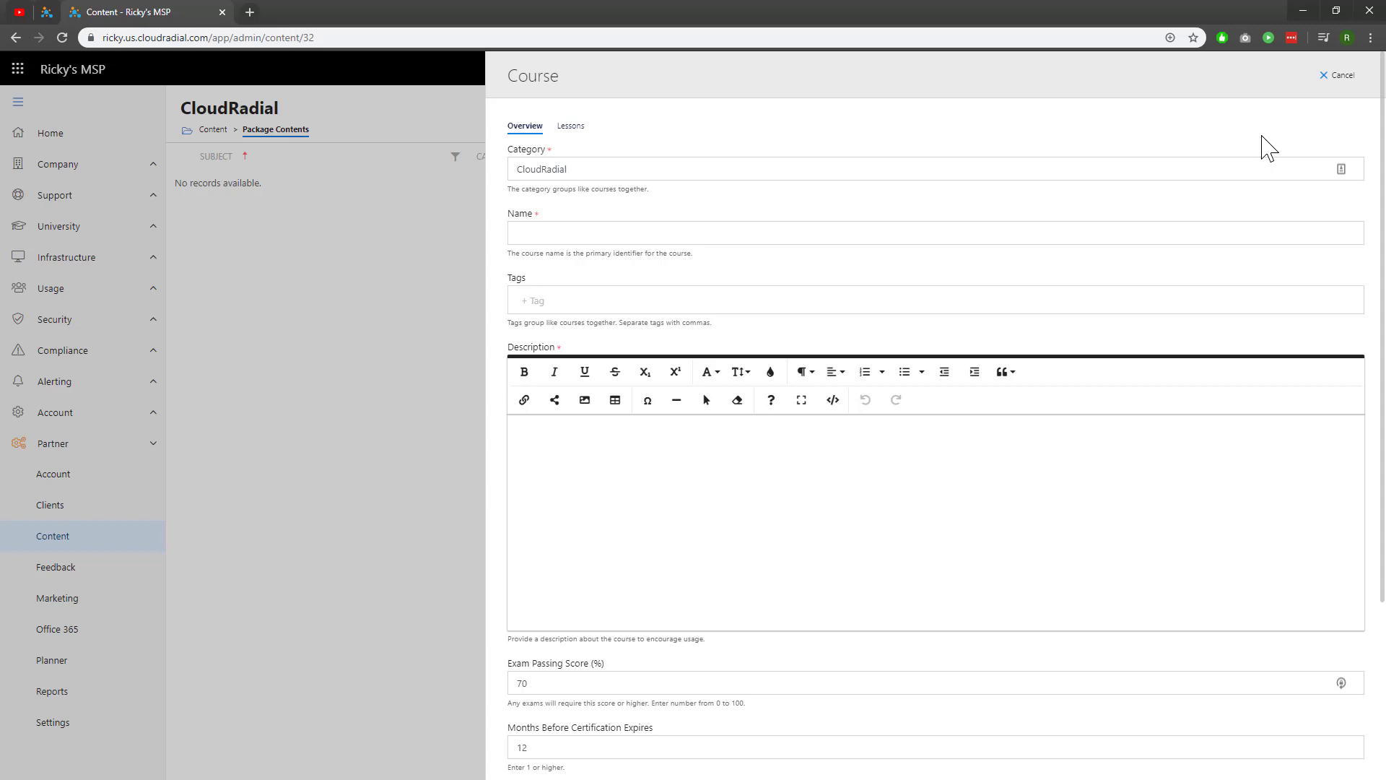
- Name the course Creating Company Groups, tag it Product Training, and paste its description
click(1219, 235)
text(Creating Company Groups)
click(1234, 214)
click(1222, 295)
text(Product Training)
click(1206, 431)
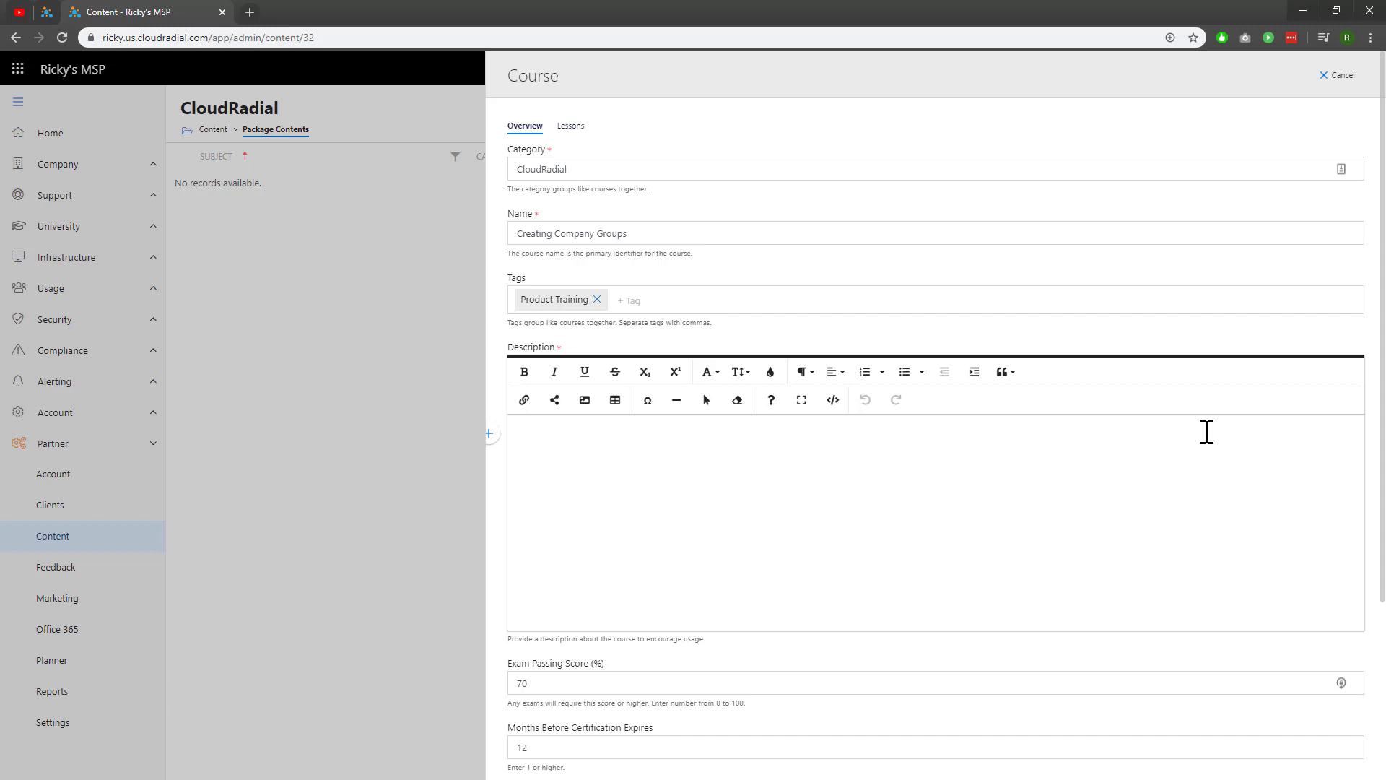
text(Company groups are an efficient way for you to tag your MSP clients by category, as well as distributing content effectively to those that need to see it. In this course, we'll cover both how to create groups and how to subscribe companies to content published out to those groups. Who should take this course? - Everyone who manages CloudRadial and wants to learn more about it. What you will learn? – How to create user groups and what it means to have clients in CloudRadial in those groups, as well as general best practices. How long will this take? - 30 to 45 minutes. What you will receive? – Knowledge on how to use the platform, as well as a certification to become a CloudRadial power user. Maybe even a cookie, if you're nice.)
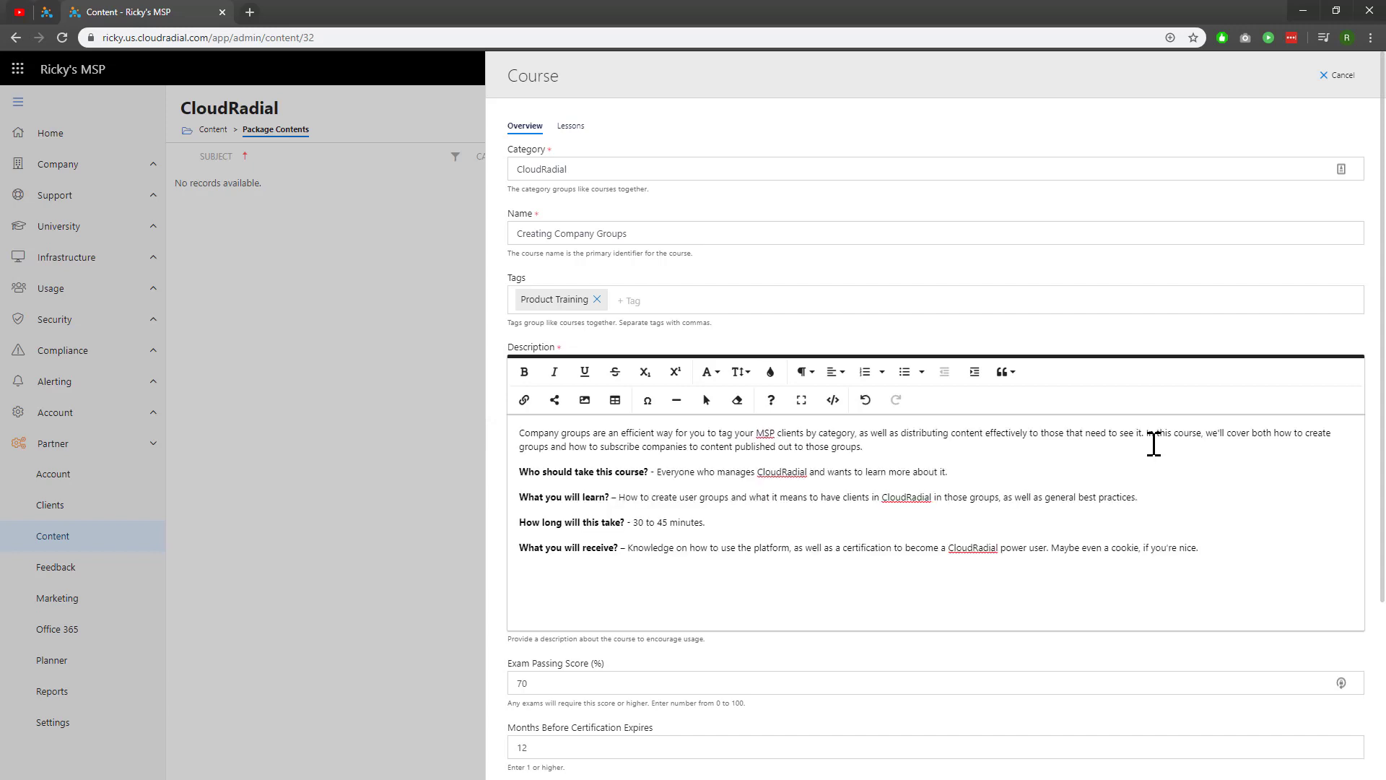
- Choose CloudRadial-Logo-Name-400x400 as the course image
scroll(1154, 444, down, 3)
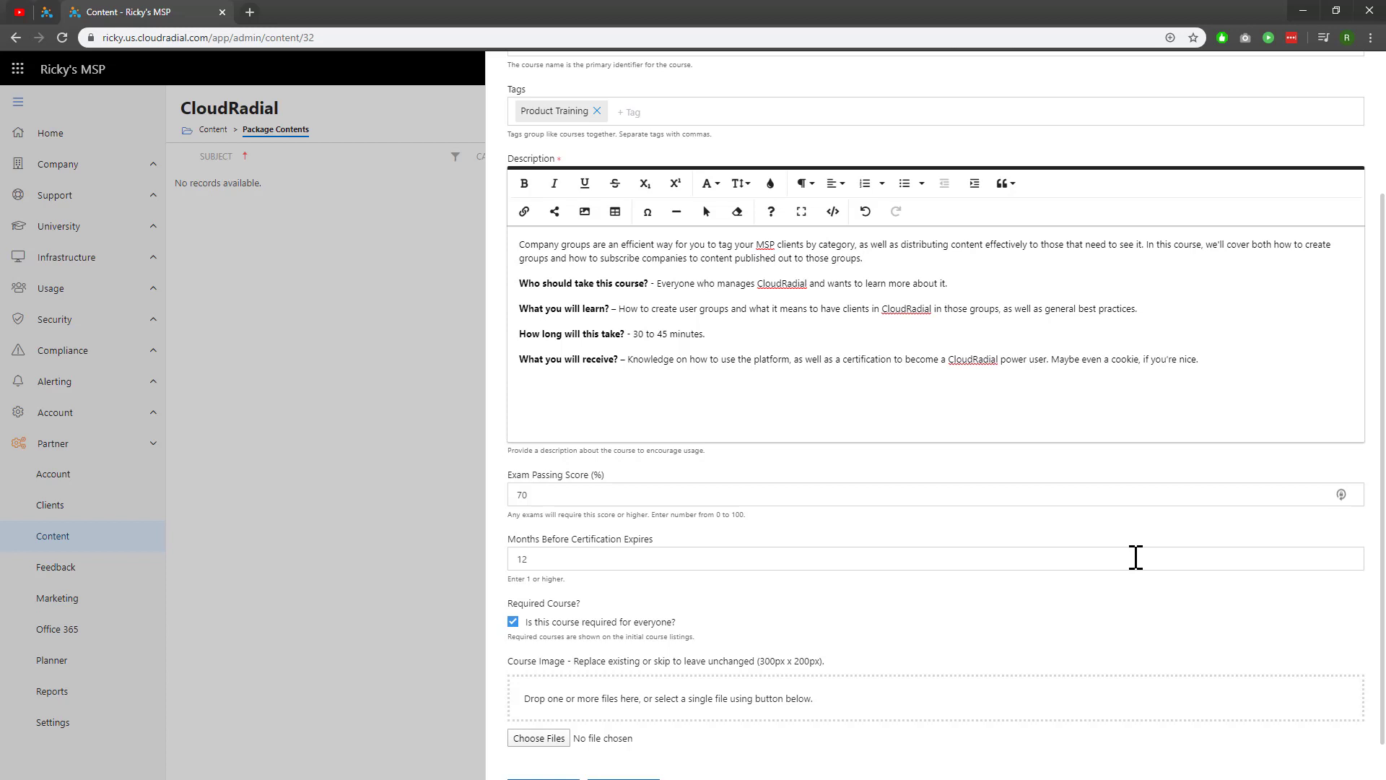
scroll(1112, 570, down, 1)
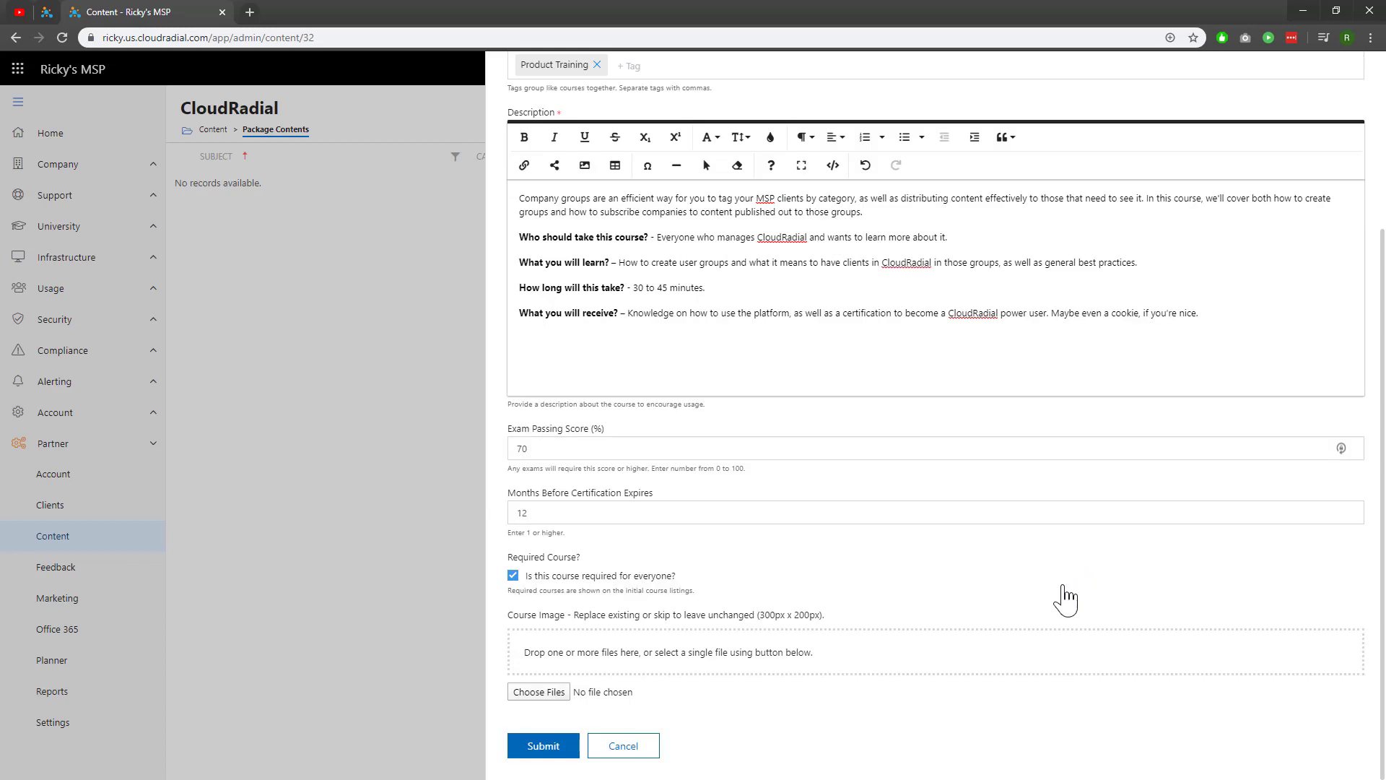
click(550, 691)
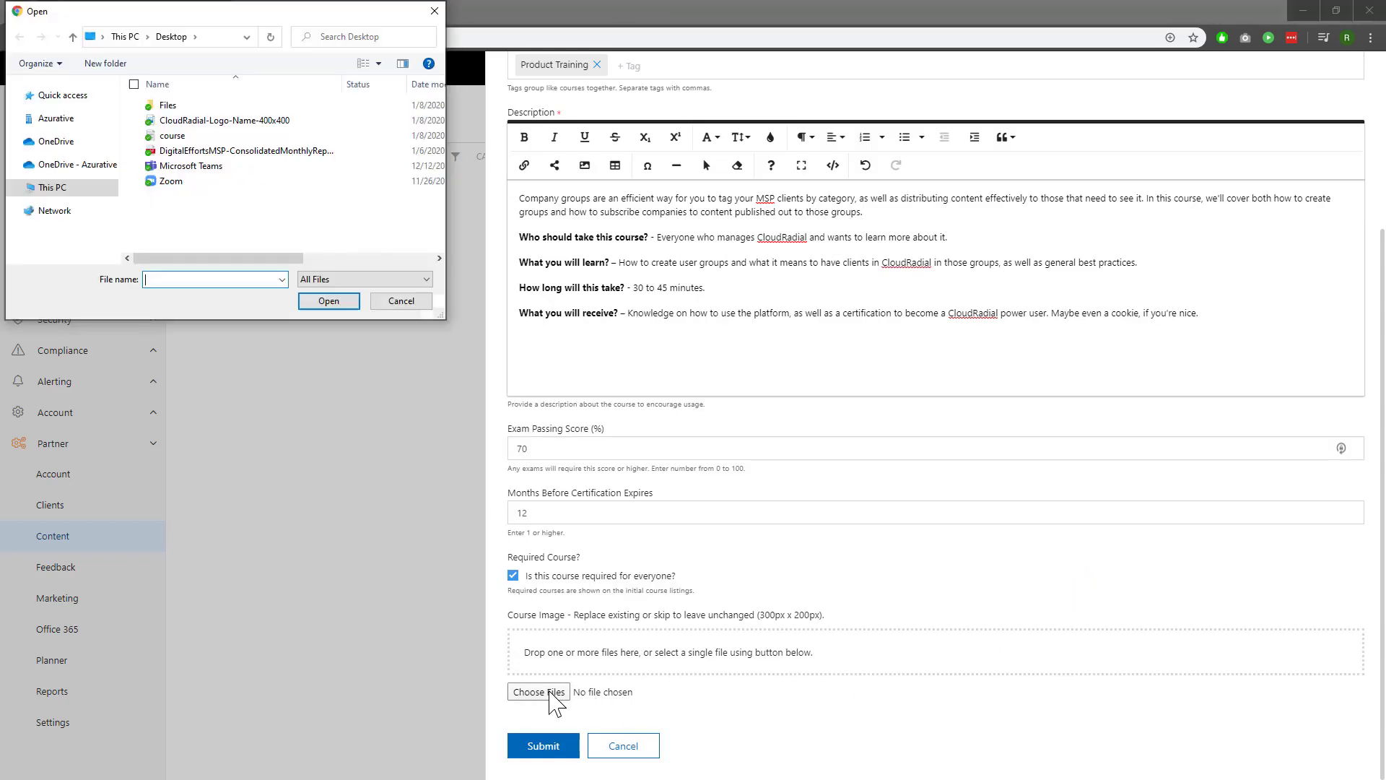
click(271, 127)
key(Return)
scroll(628, 470, up, 1)
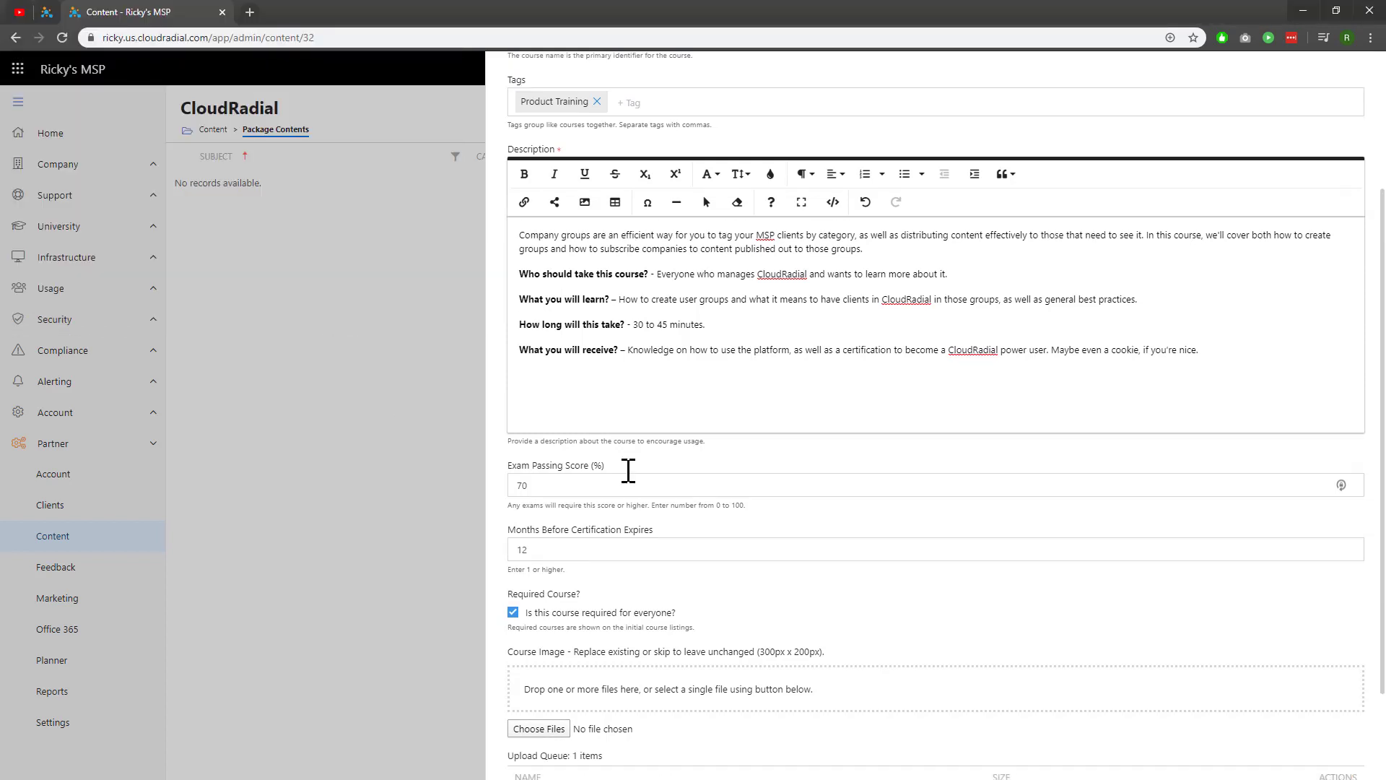
scroll(628, 470, up, 5)
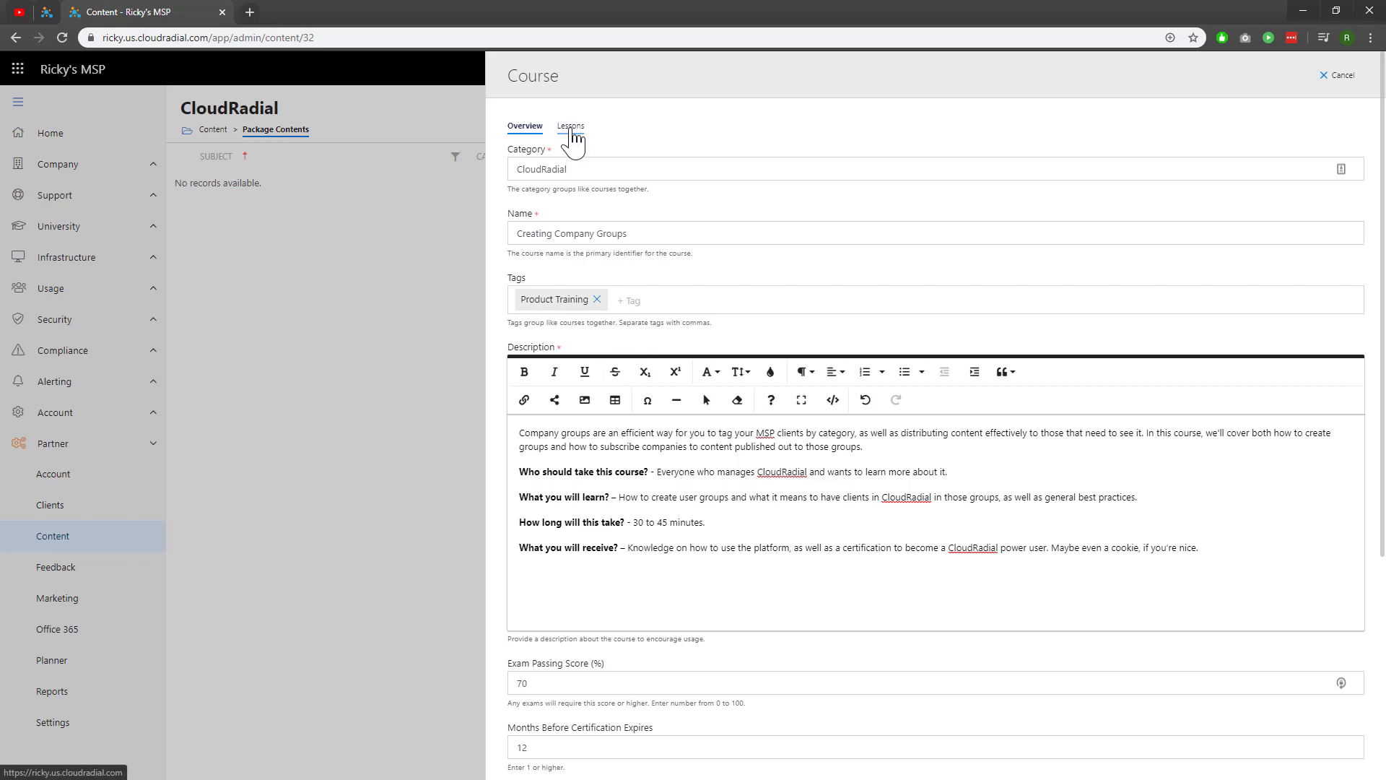
- Add lesson 'Lesson 1: Setting Up Company Groups' with an overview about using company groups
click(570, 128)
click(552, 153)
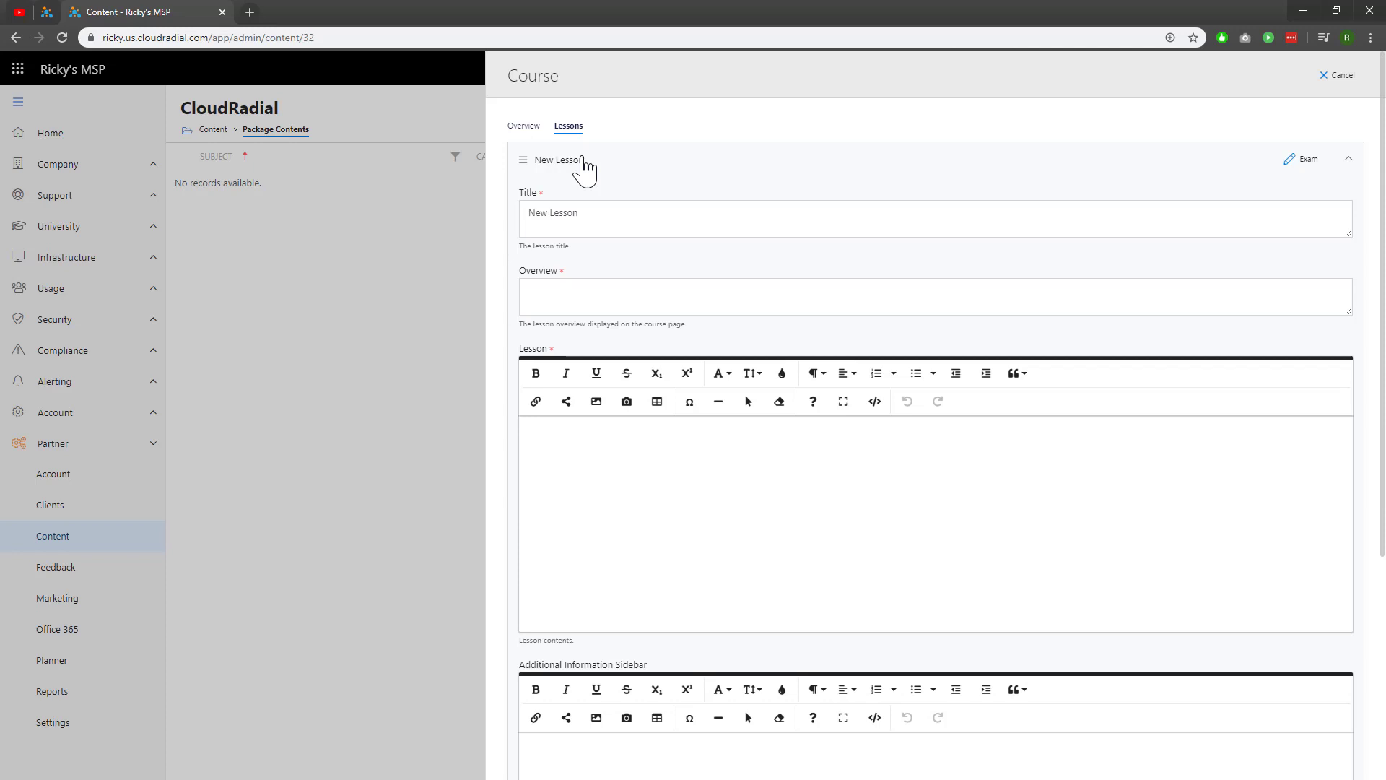
click(613, 207)
key(BackSpace)
key(BackSpace)
key(BackSpace)
key(BackSpace)
key(BackSpace)
key(BackSpace)
key(BackSpace)
key(BackSpace)
key(BackSpace)
text(Lesson 1: Setting Up Company Groups)
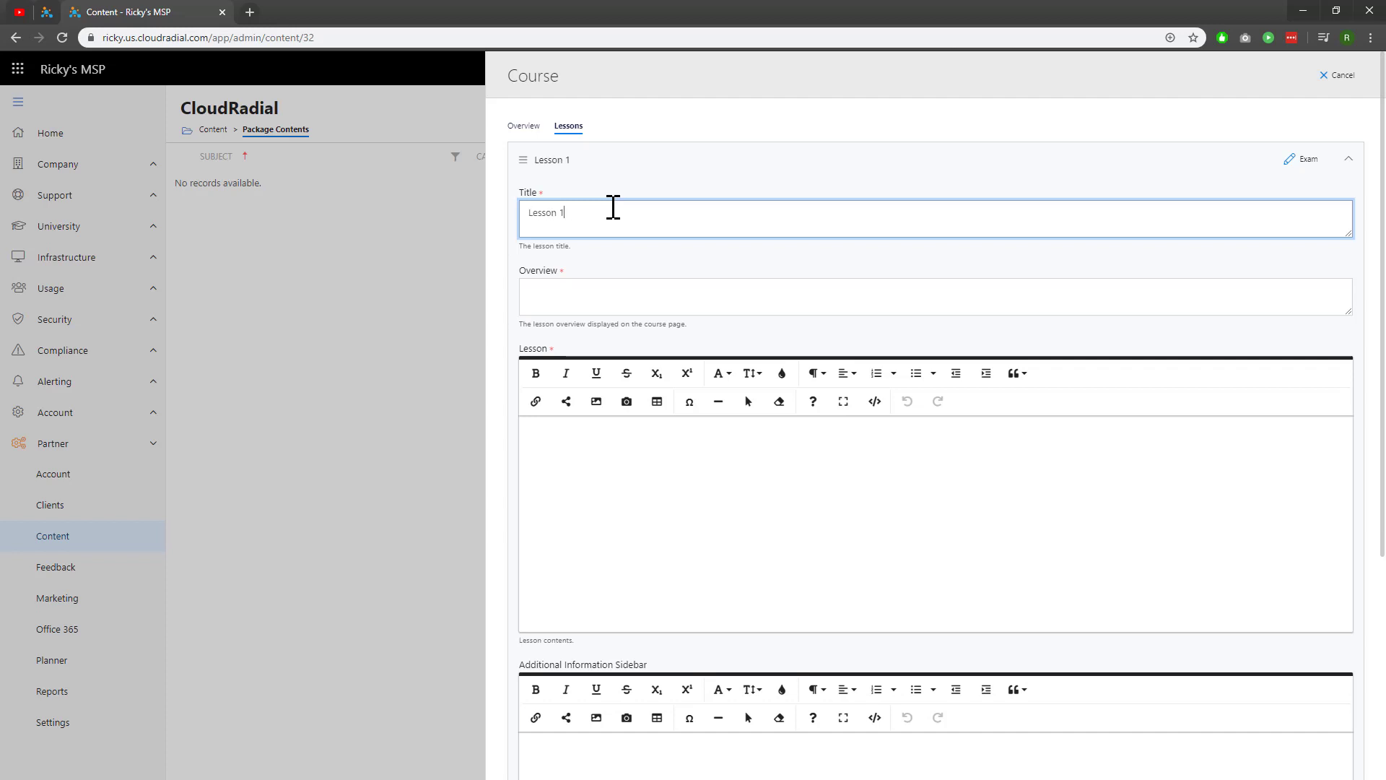
click(615, 286)
text(This lesson covers what the company groups are and how to use them.)
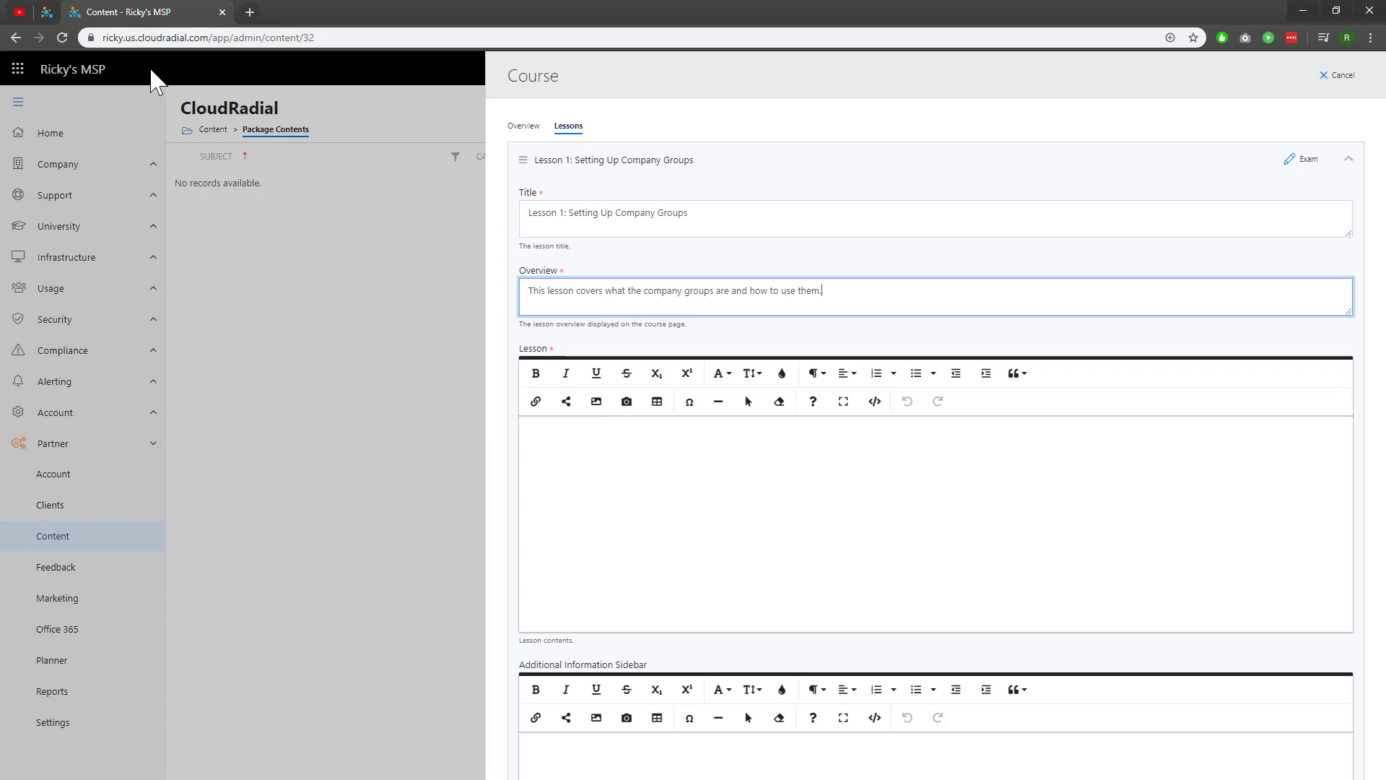
- Copy the lesson video's web address from the YouTube tab
click(22, 13)
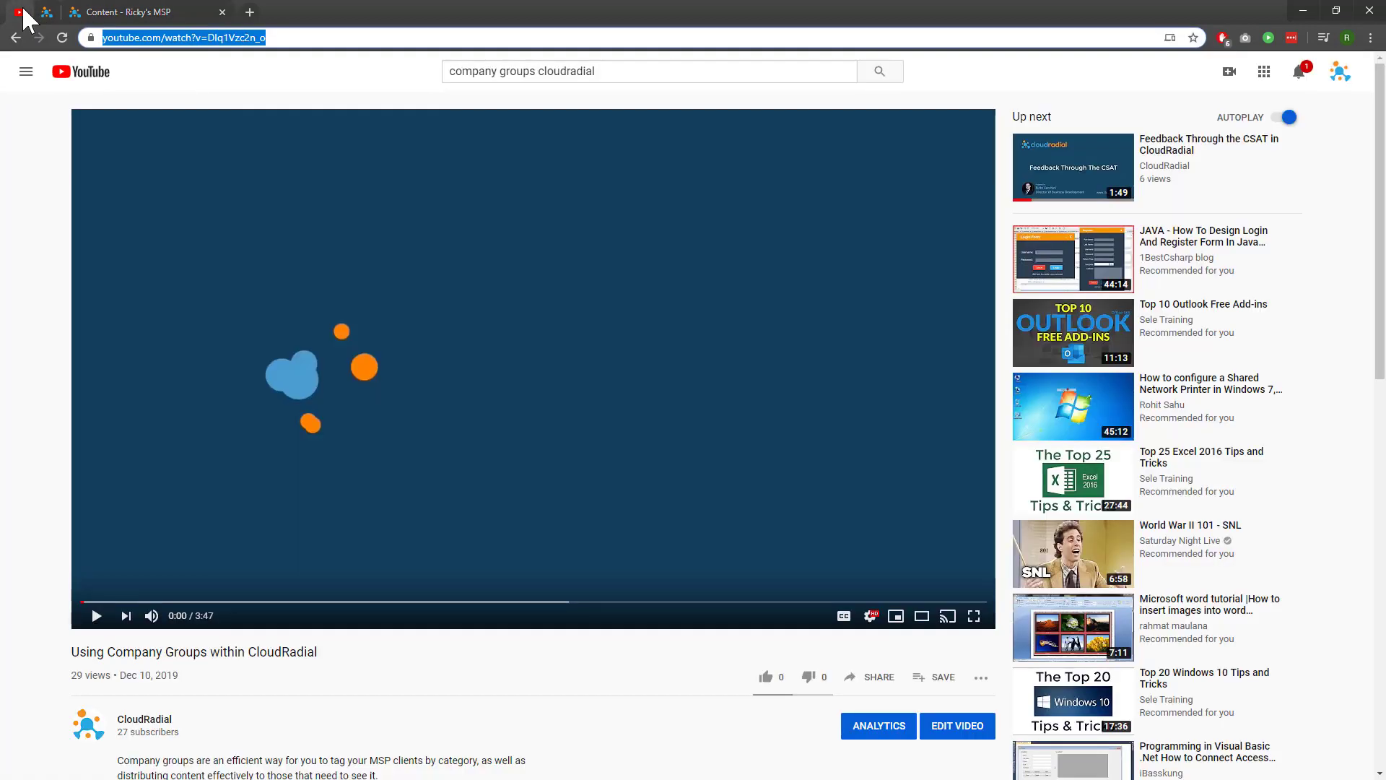
click(166, 41)
click(142, 12)
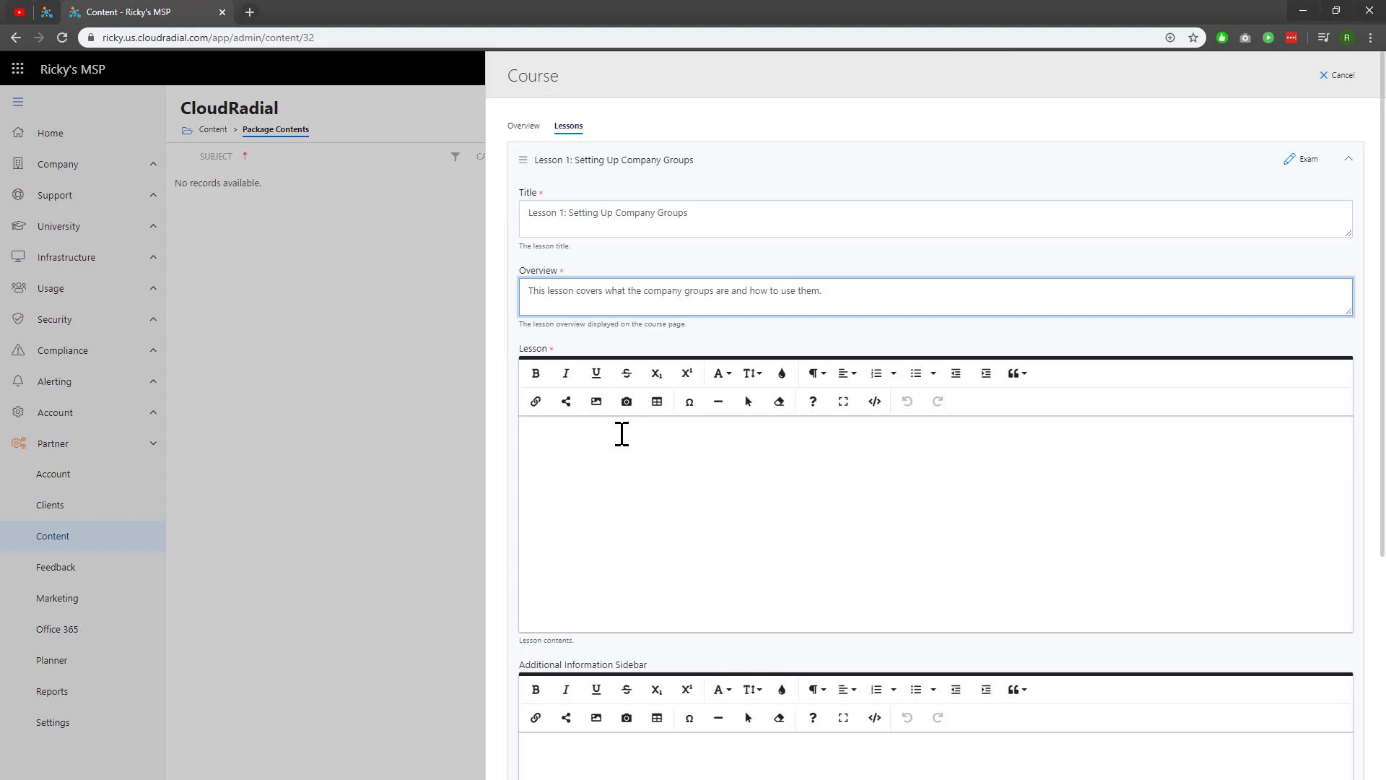
- Embed the YouTube video 'Using Company Groups within CloudRadial' into Lesson 1's content
click(566, 401)
key(ctrl+v)
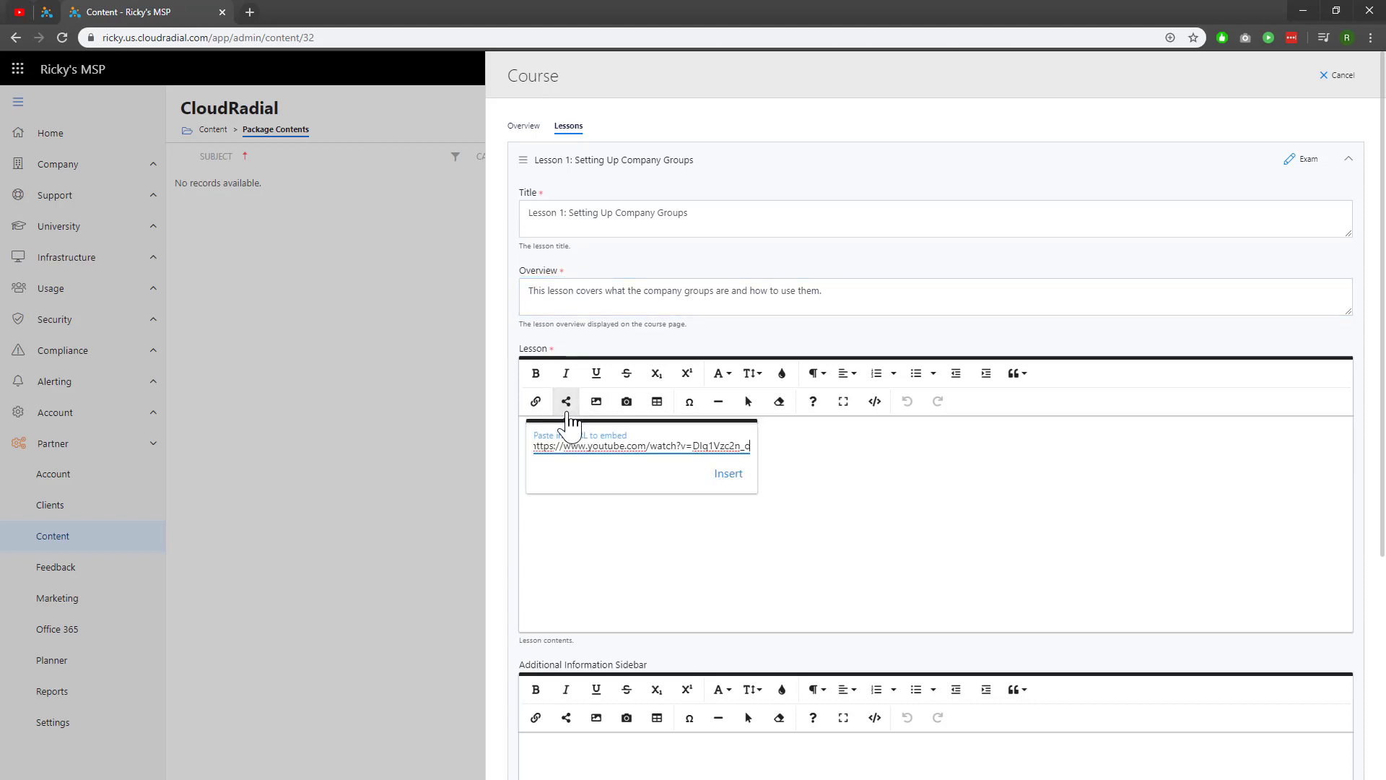
click(728, 474)
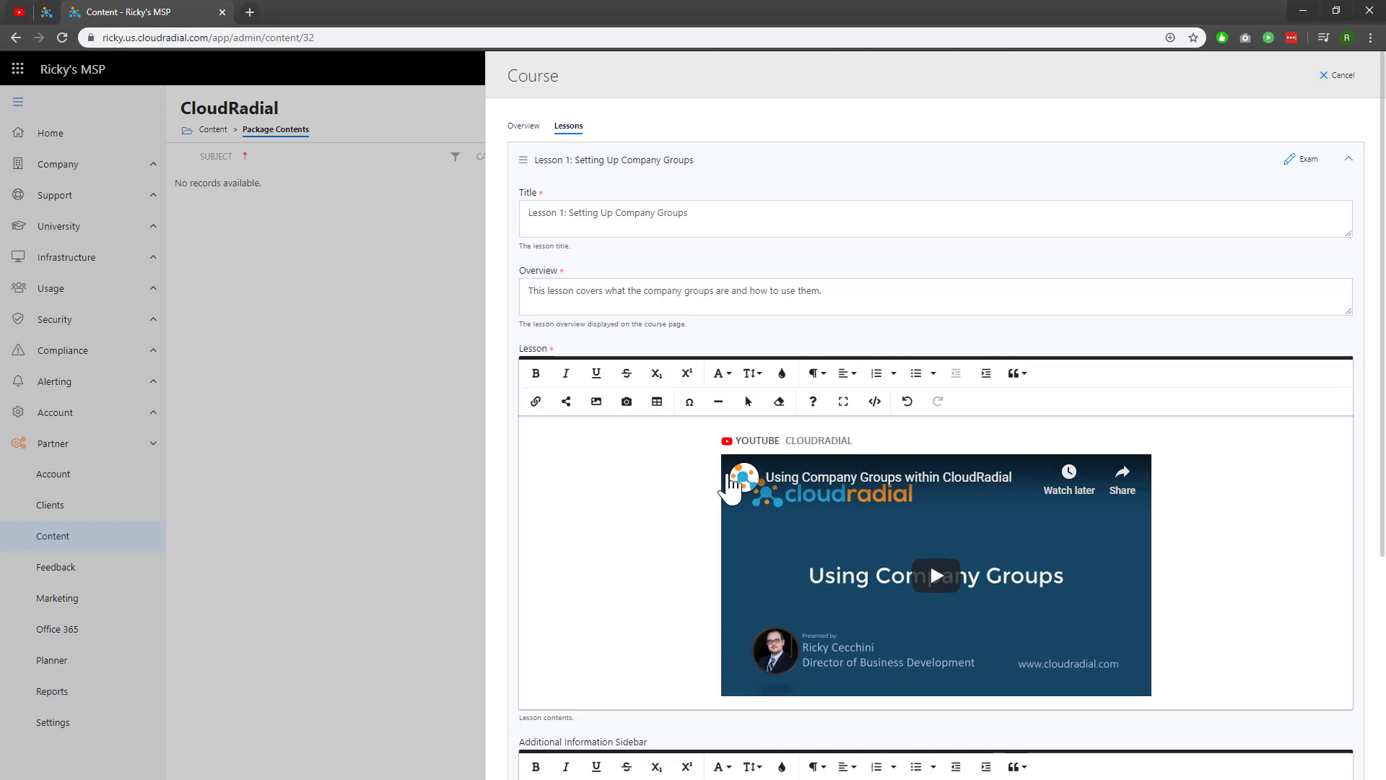
scroll(729, 487, down, 4)
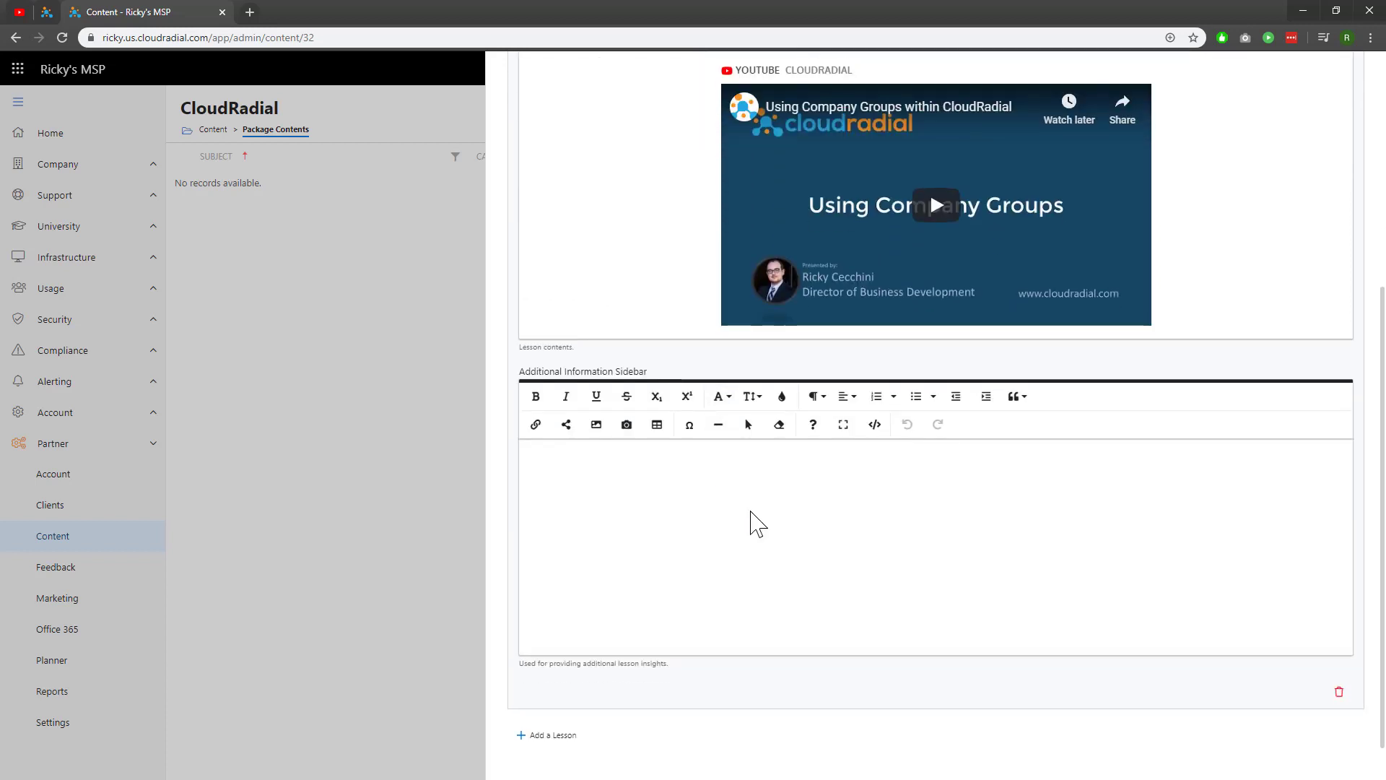
scroll(754, 520, down, 1)
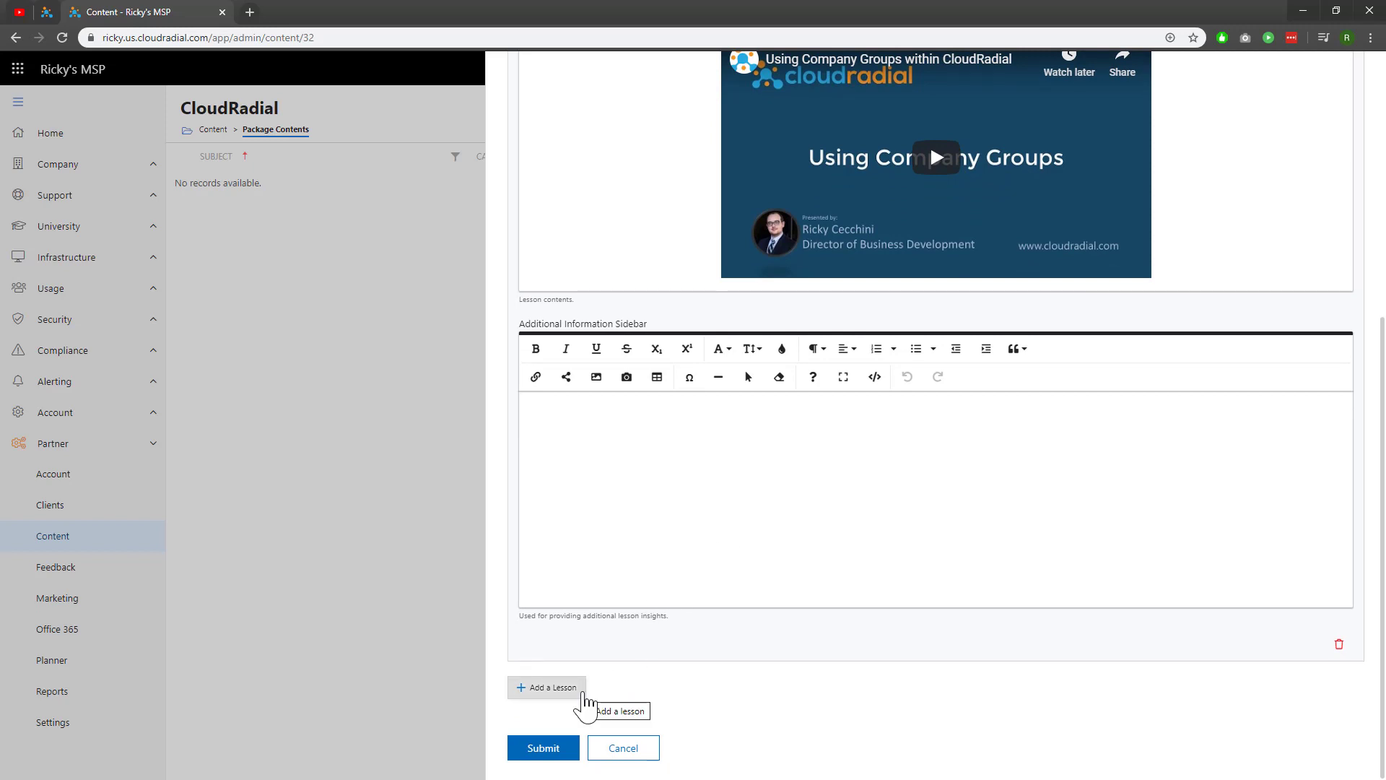
- Add the exam question 'Are company groups the same as user groups?' to Lesson 1
scroll(965, 510, up, 5)
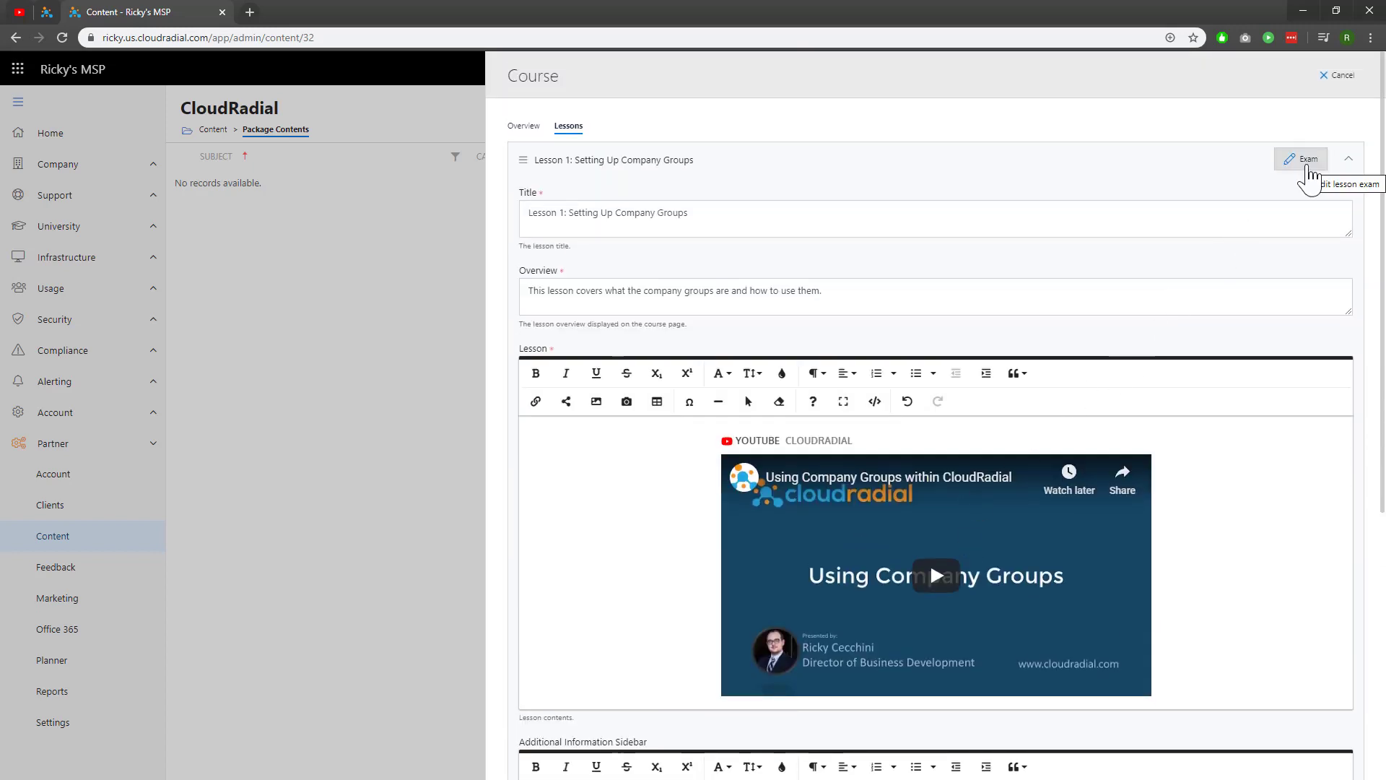
click(1309, 173)
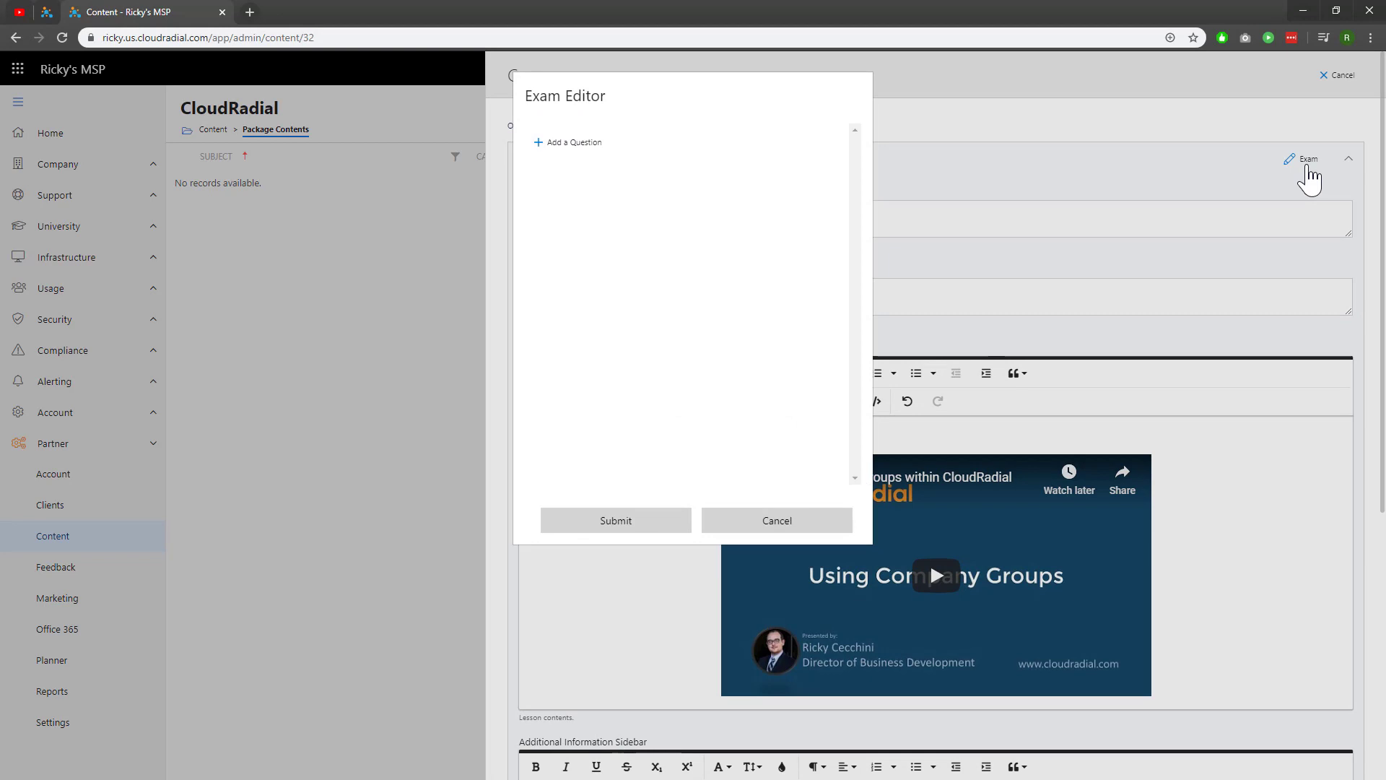
click(576, 146)
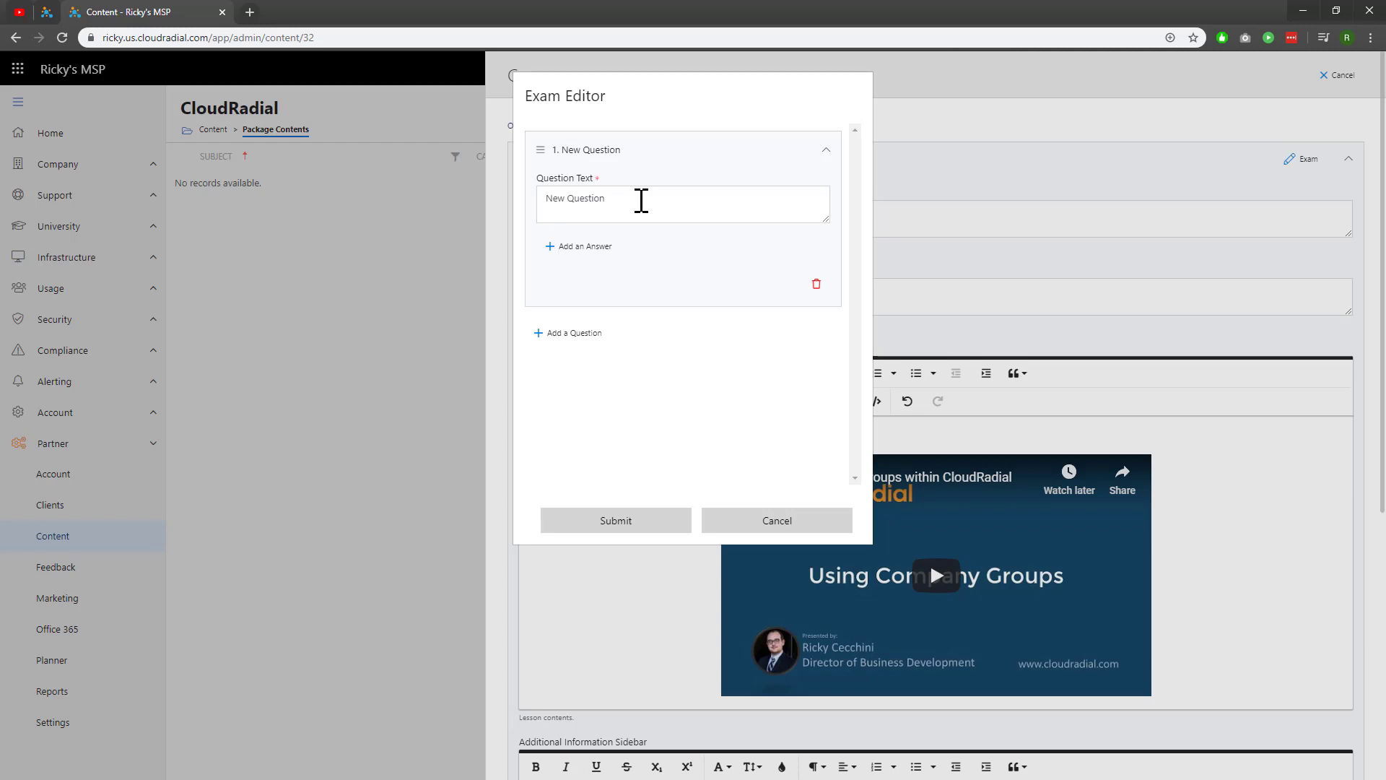
drag(641, 200, 547, 203)
text(Ar)
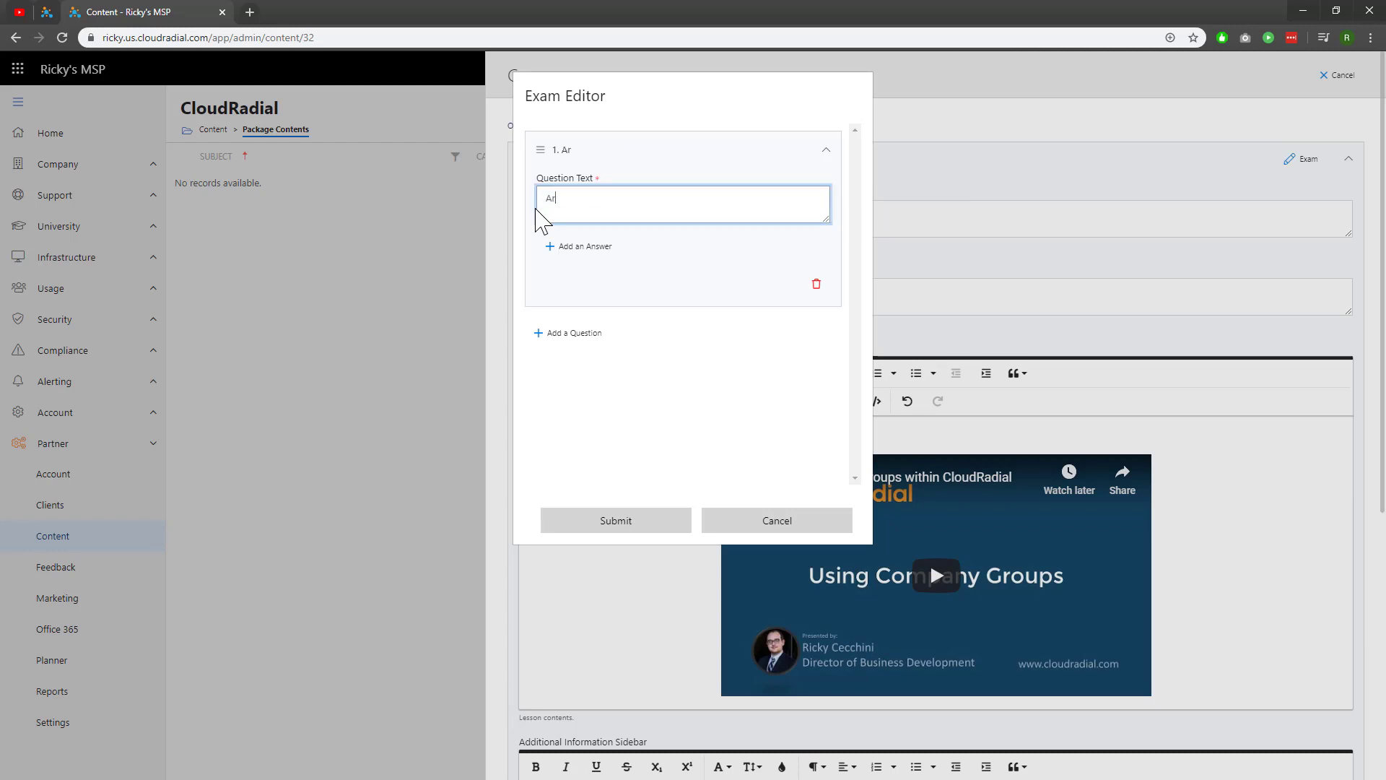
text(e company groups the same as user groups?)
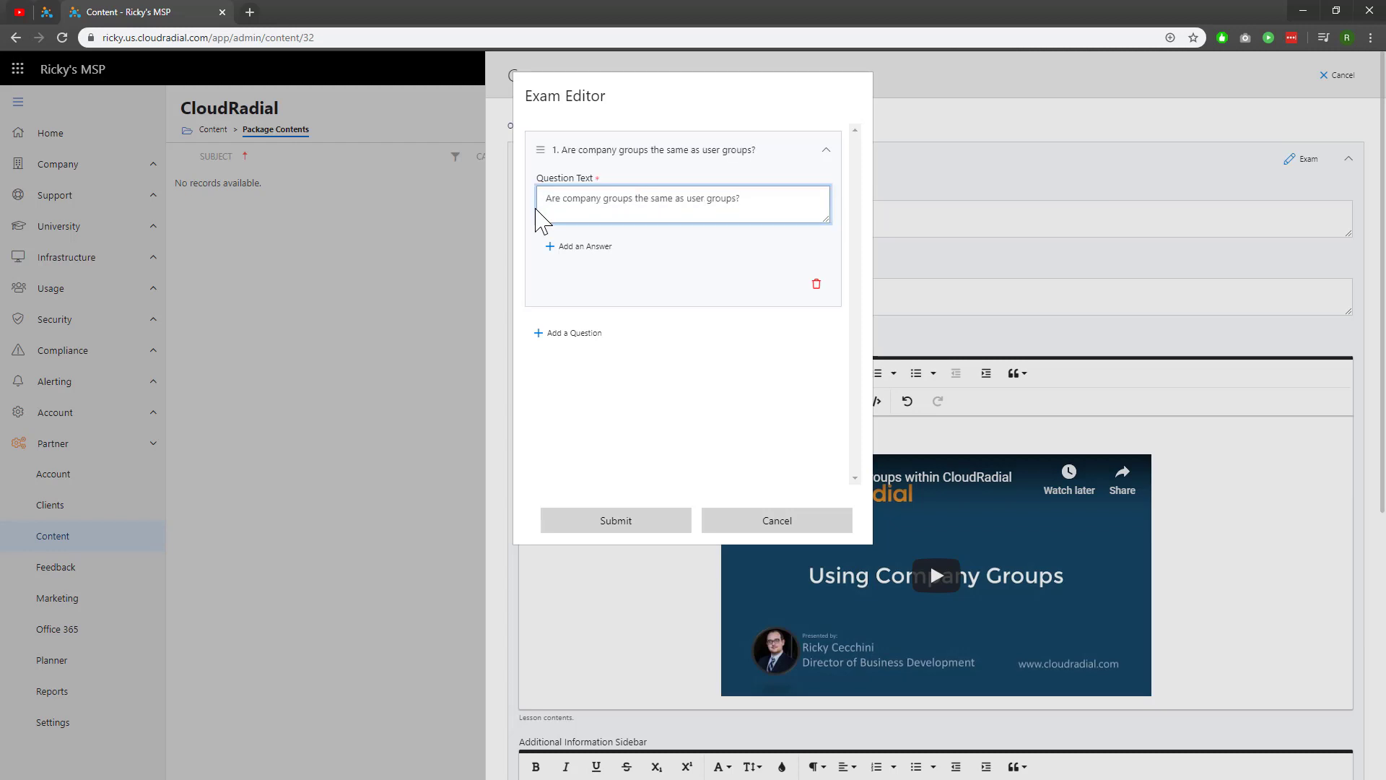
- Give the question Yes and No answers, mark No as correct, and save it
click(582, 246)
click(641, 298)
key(ctrl+a)
key(BackSpace)
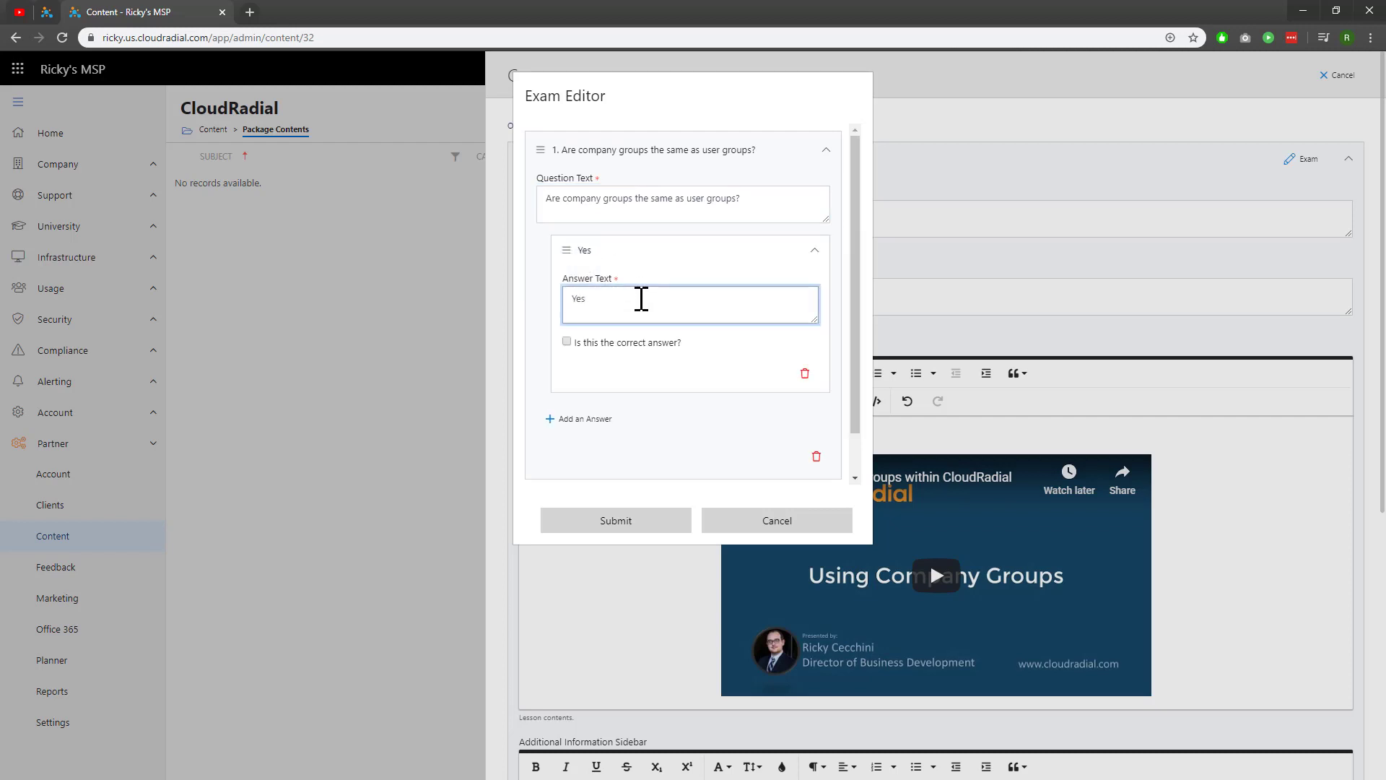
text(Yes)
click(582, 419)
click(661, 347)
key(ctrl+a)
key(BackSpace)
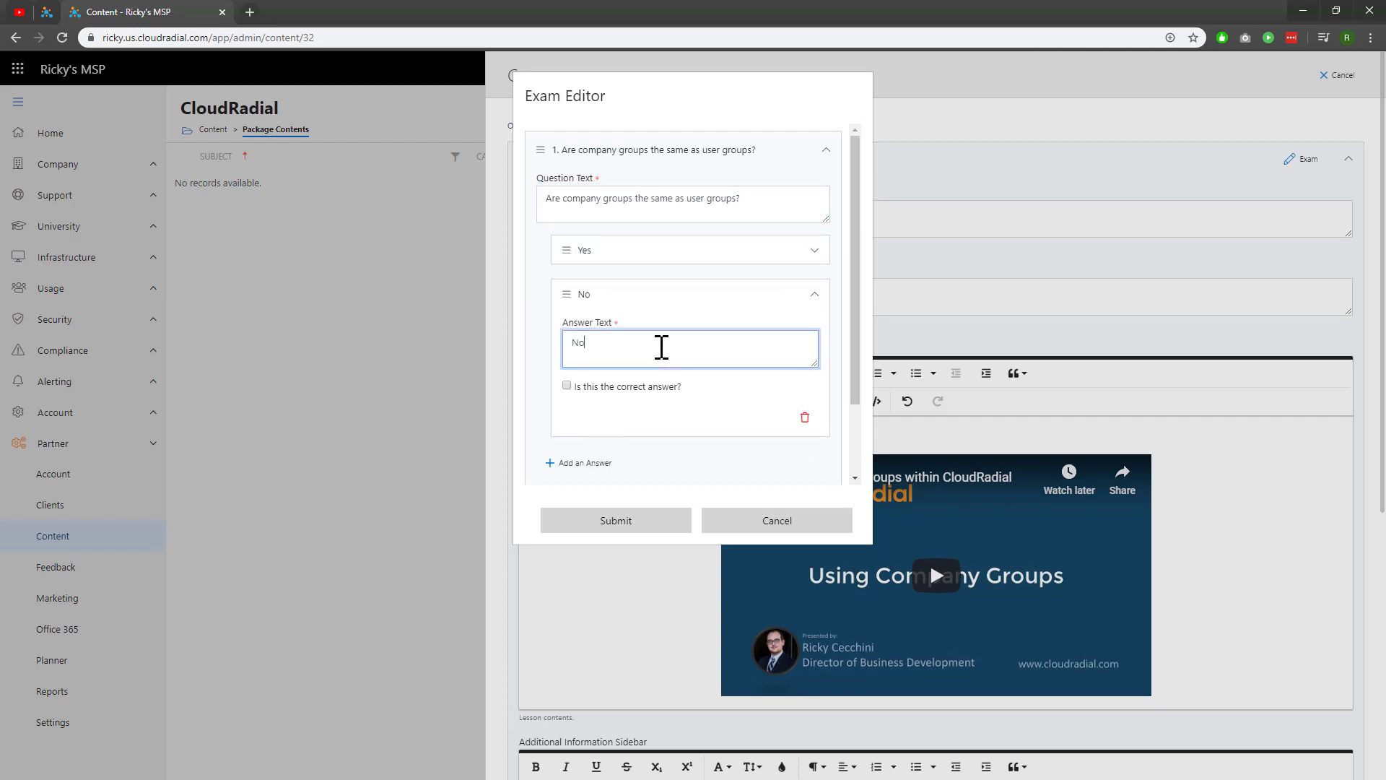
click(646, 392)
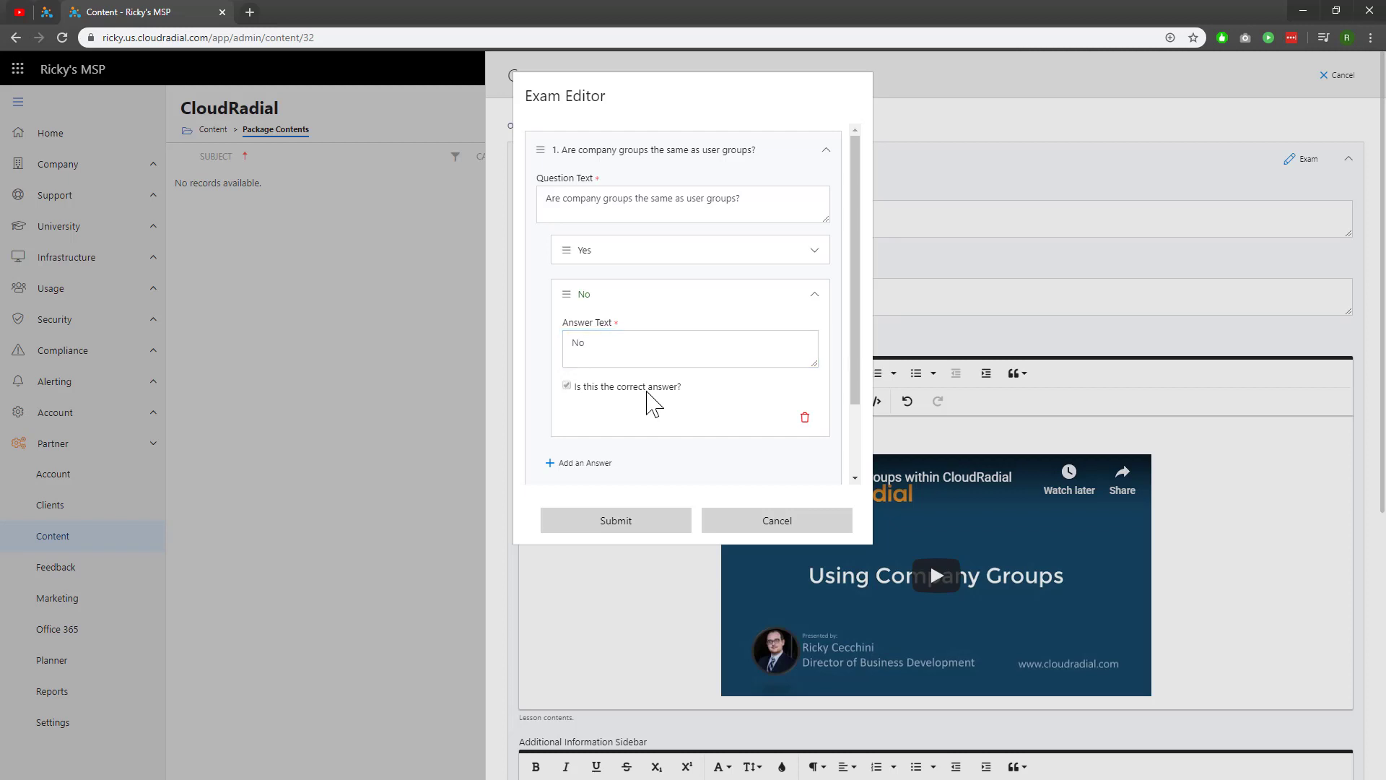
click(628, 522)
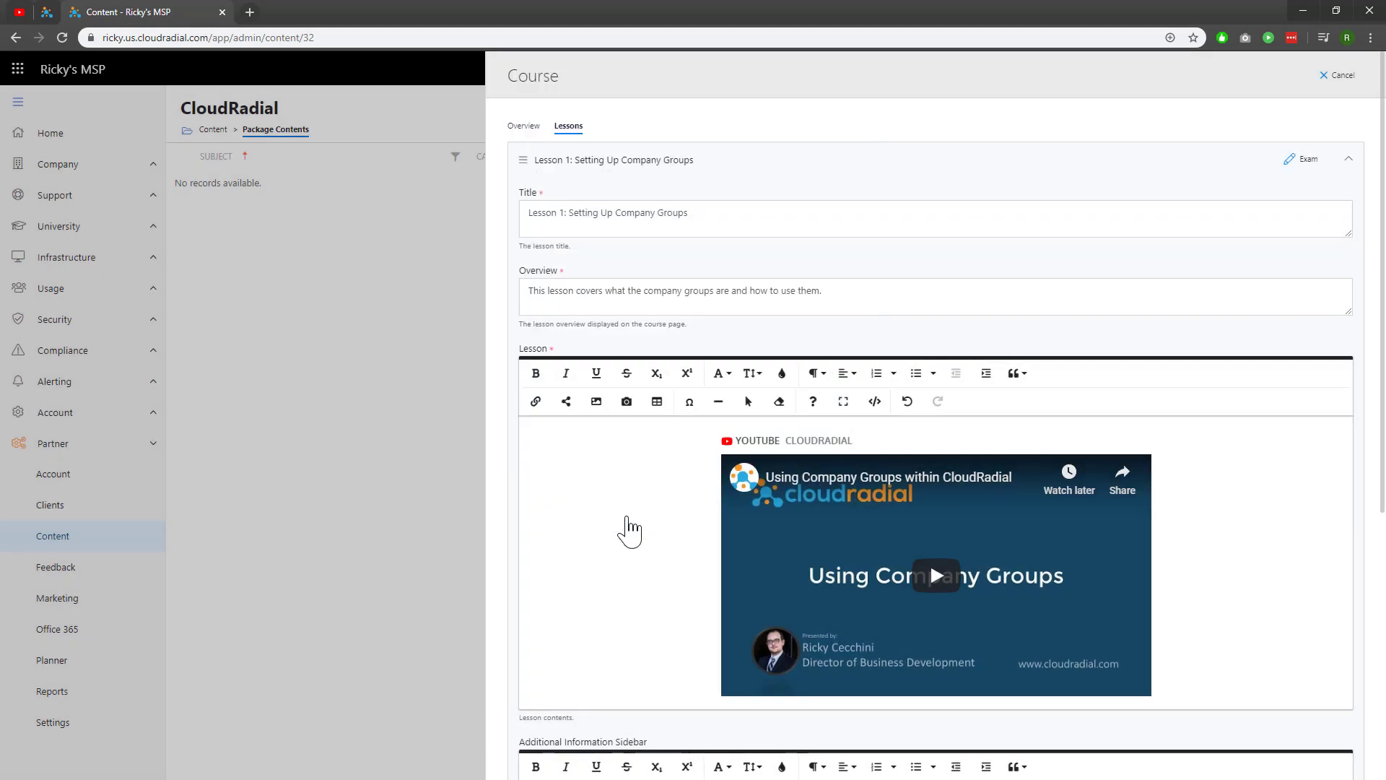
- Submit and publish the course, then go to University > Courses
scroll(629, 531, down, 6)
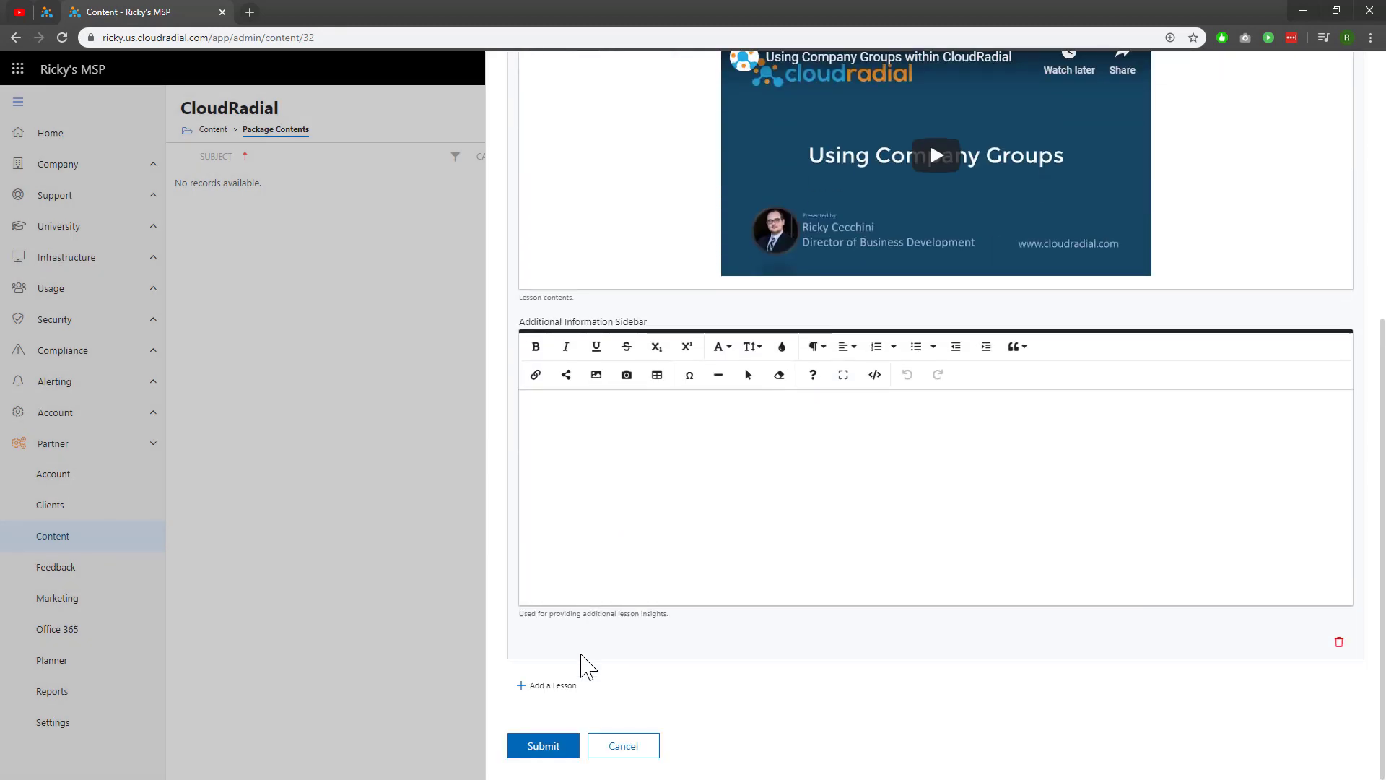
click(557, 750)
click(1230, 115)
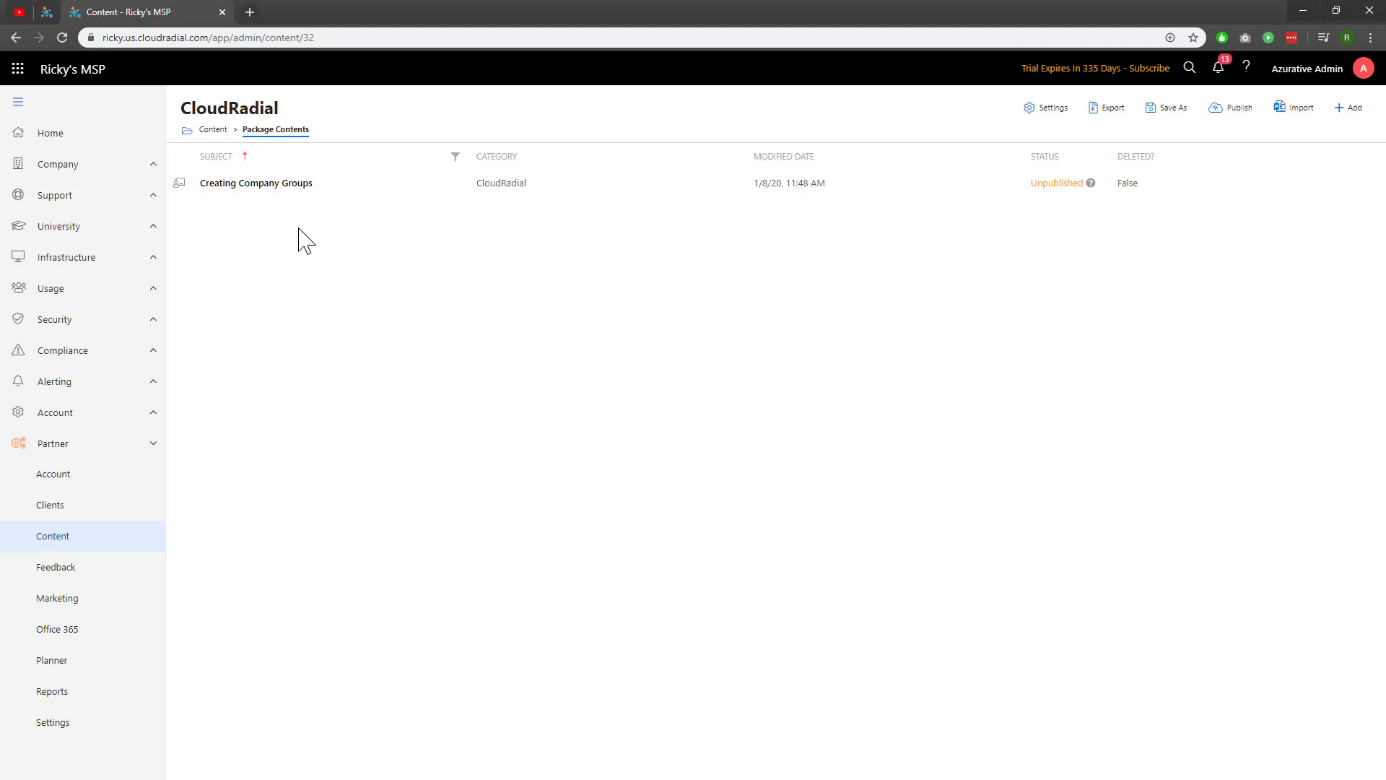
click(122, 229)
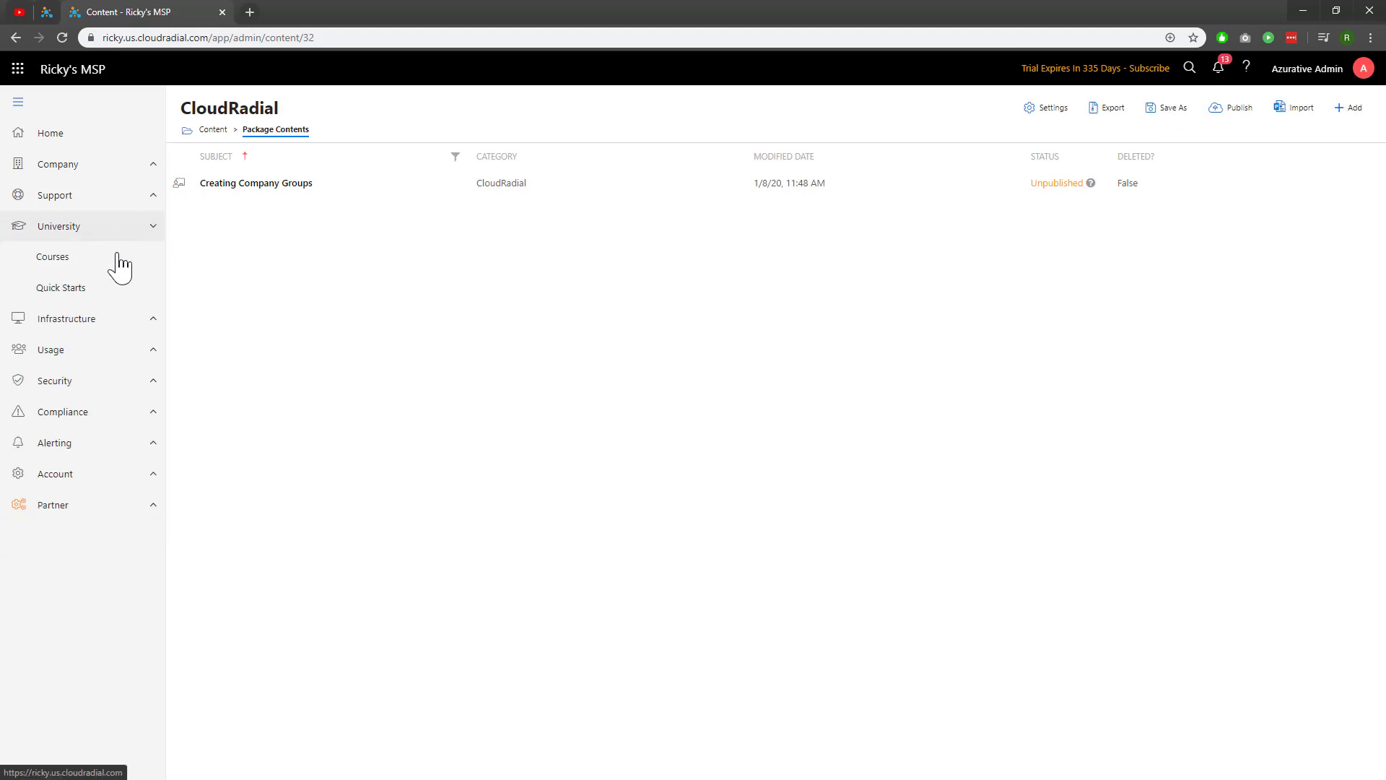
click(117, 268)
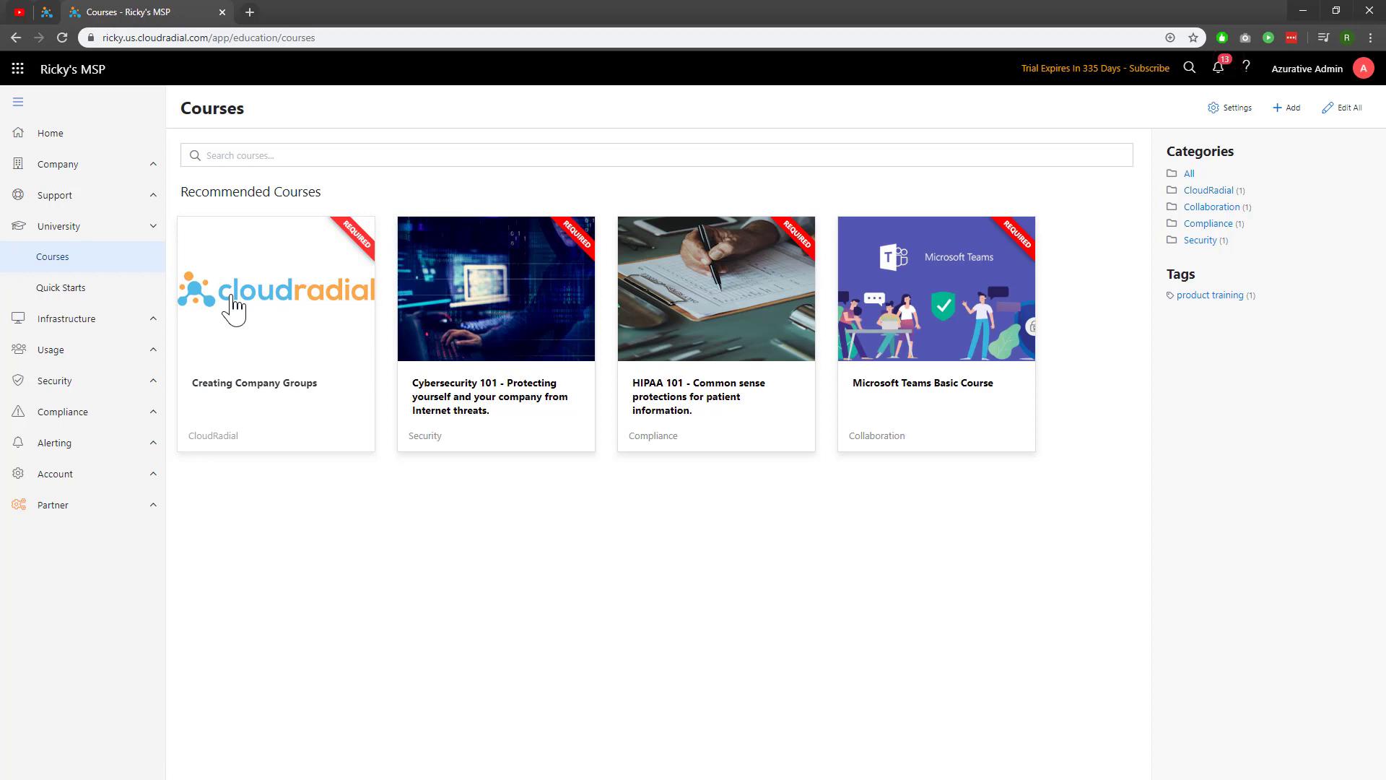
- Enroll in Creating Company Groups and start Lesson 1 with its video
click(342, 268)
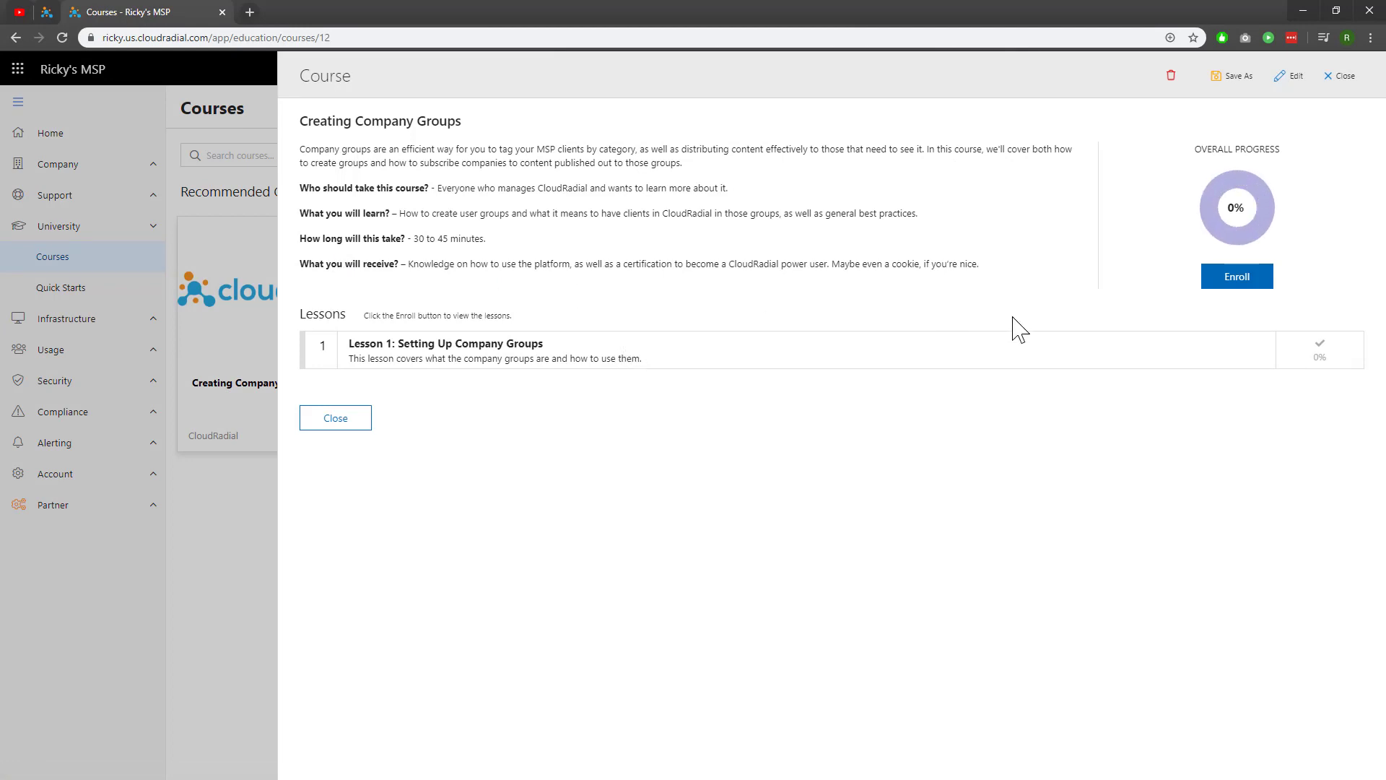
click(1246, 282)
click(652, 181)
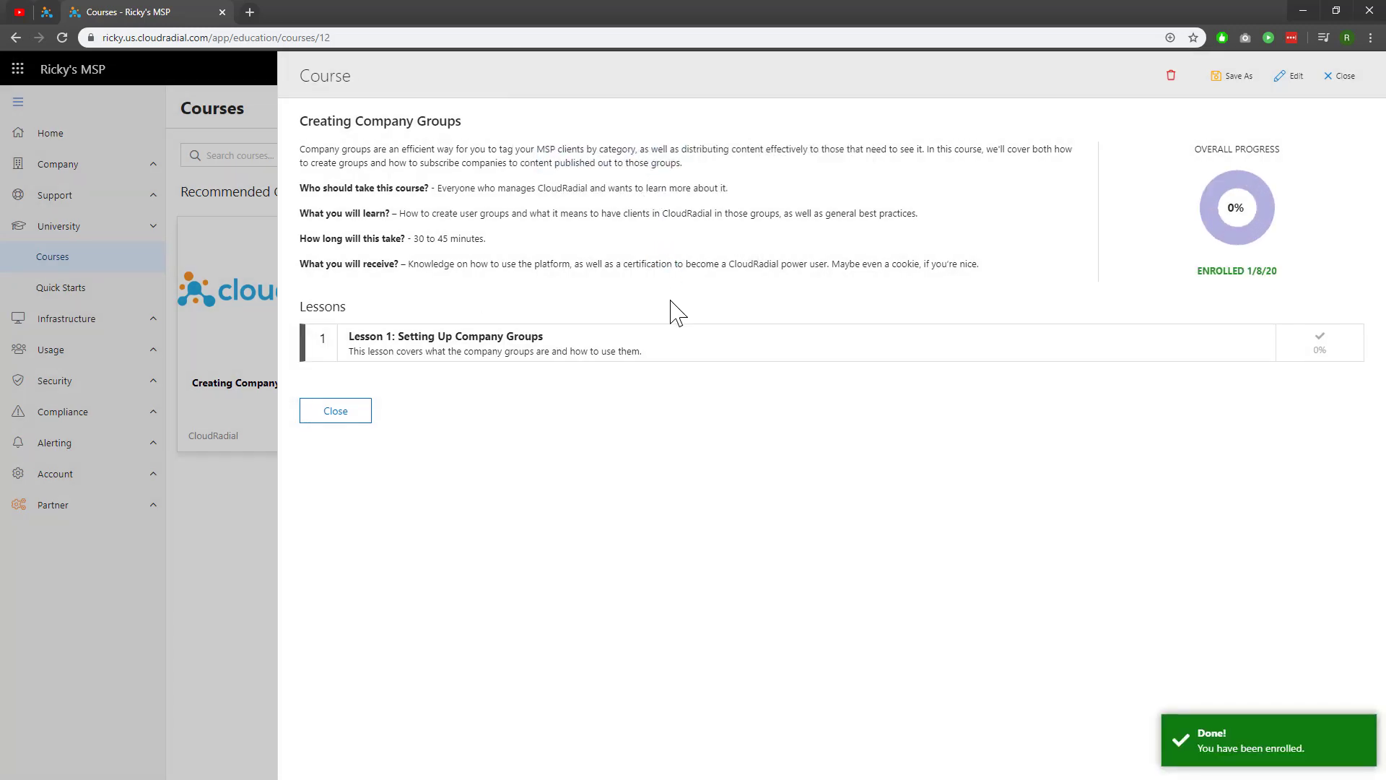
click(658, 358)
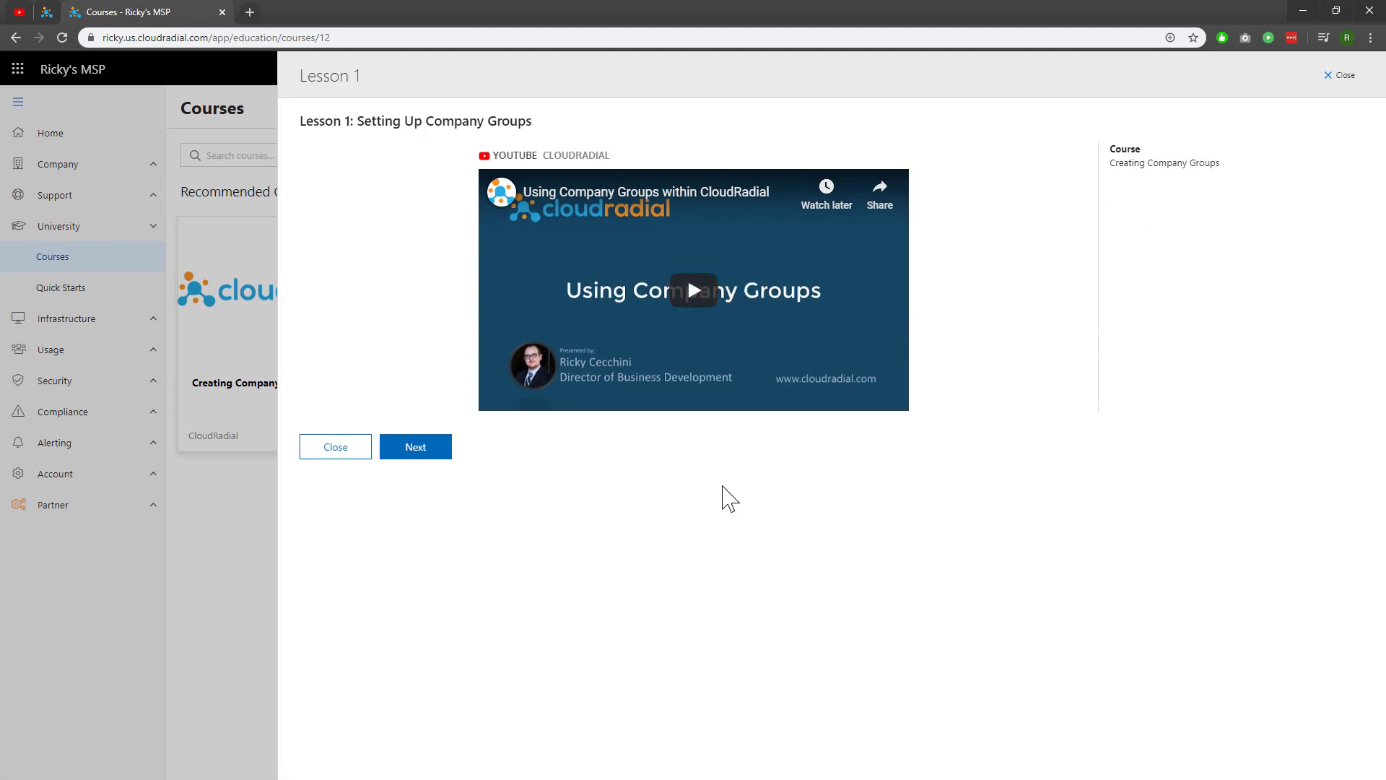
- Take the Lesson 1 exam answering Yes, fail, and choose to redo it
click(427, 453)
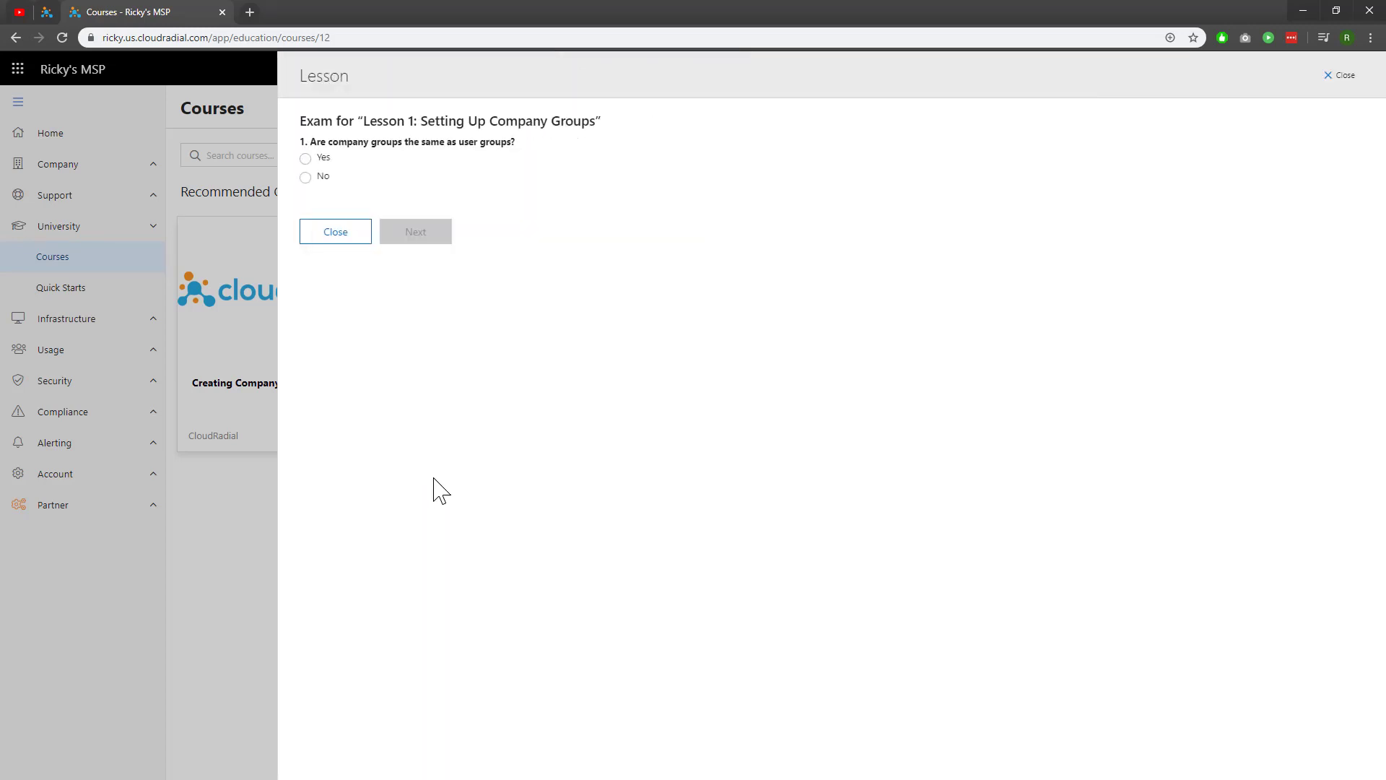
click(306, 159)
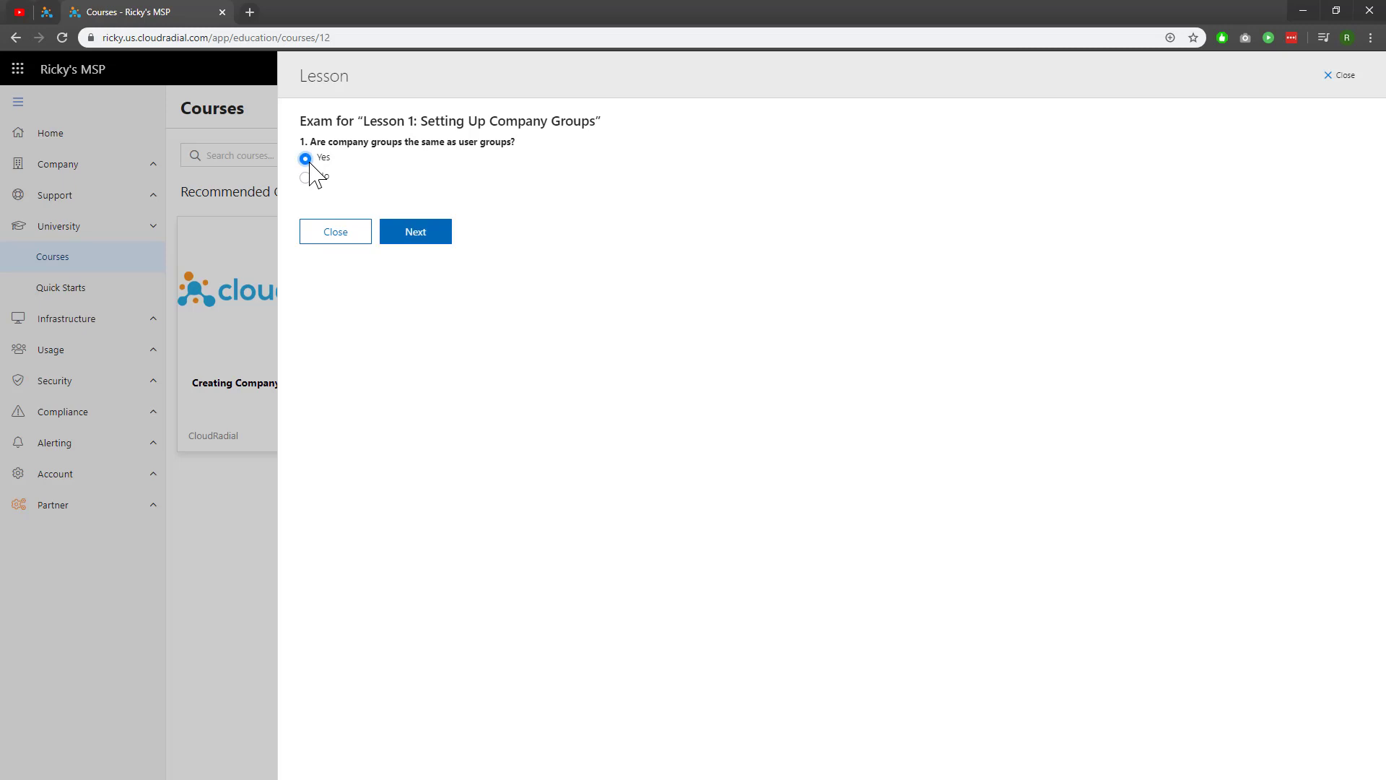
click(437, 234)
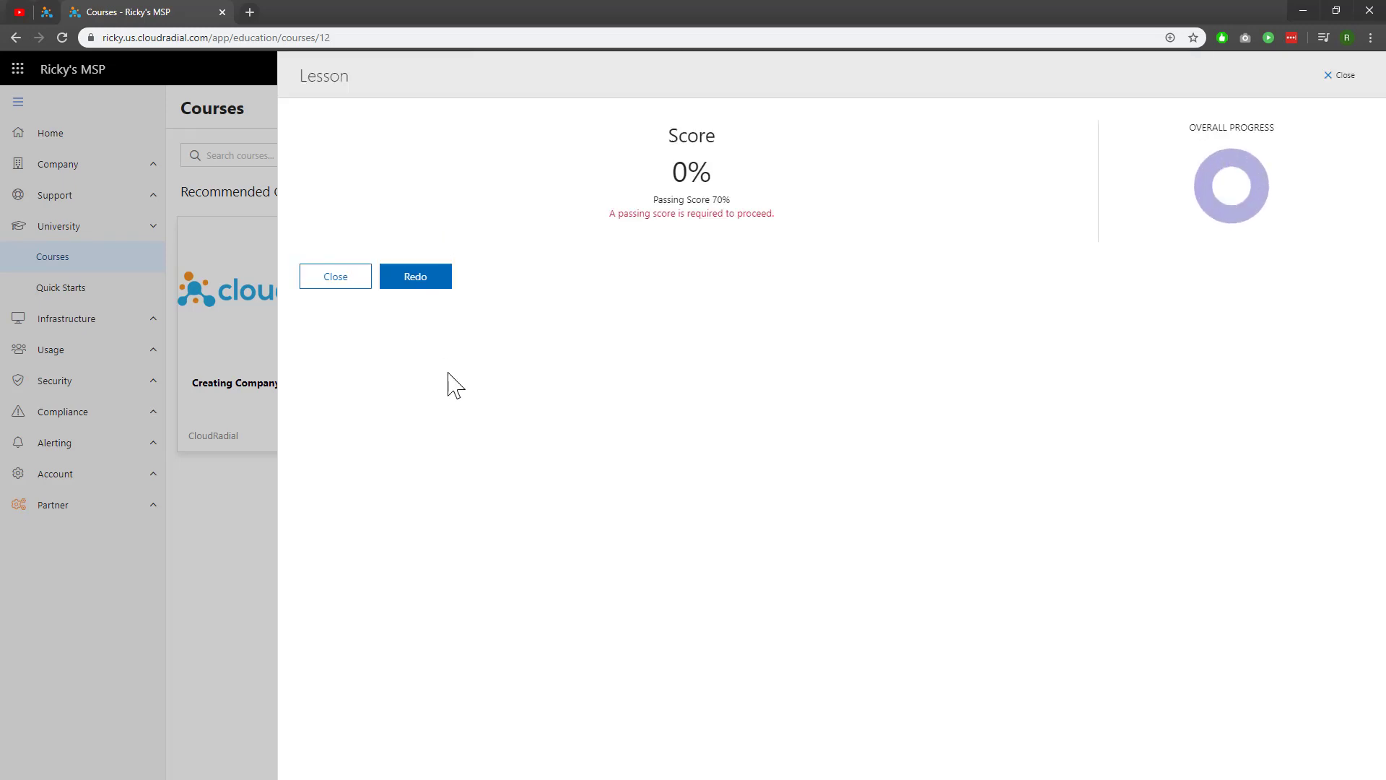
click(417, 280)
- Retake the exam answering No to pass, then view the certificate of achievement
click(434, 452)
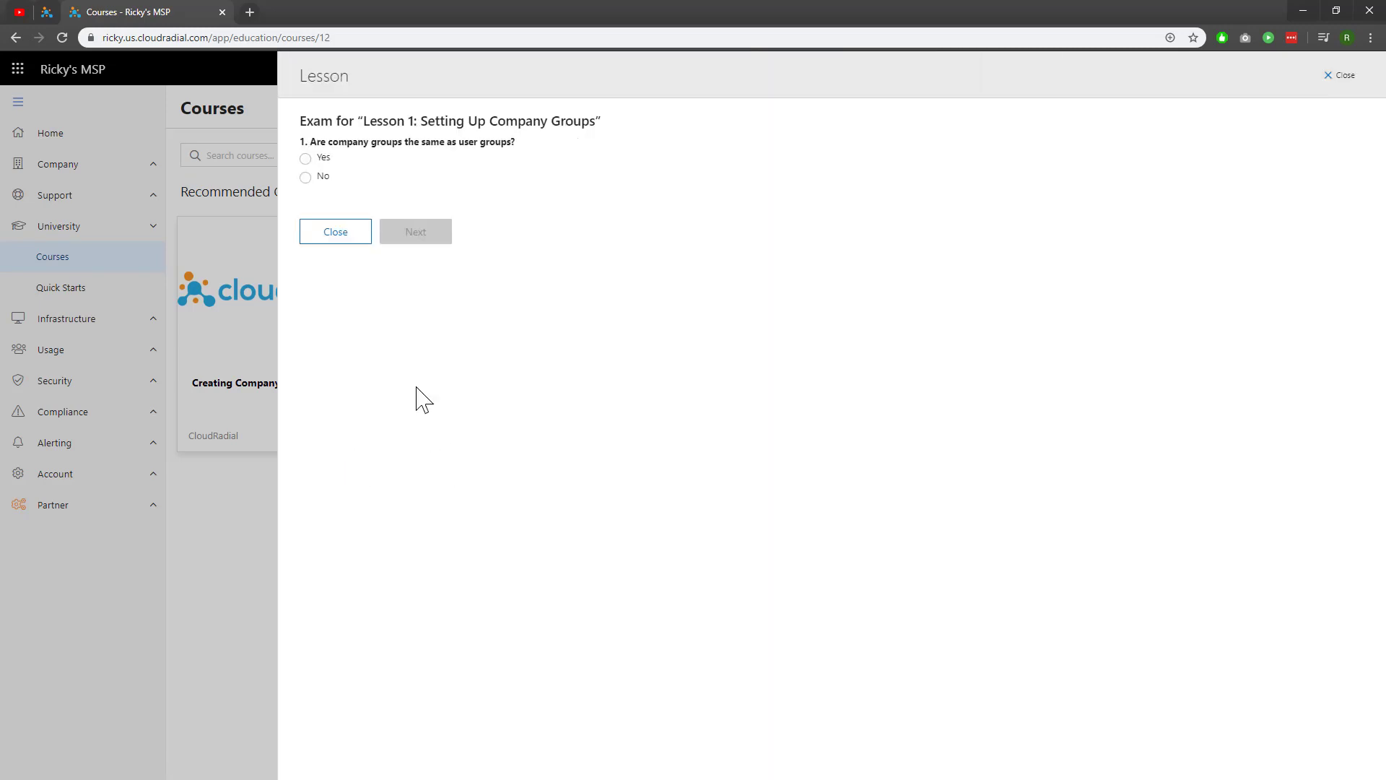
click(311, 180)
click(415, 235)
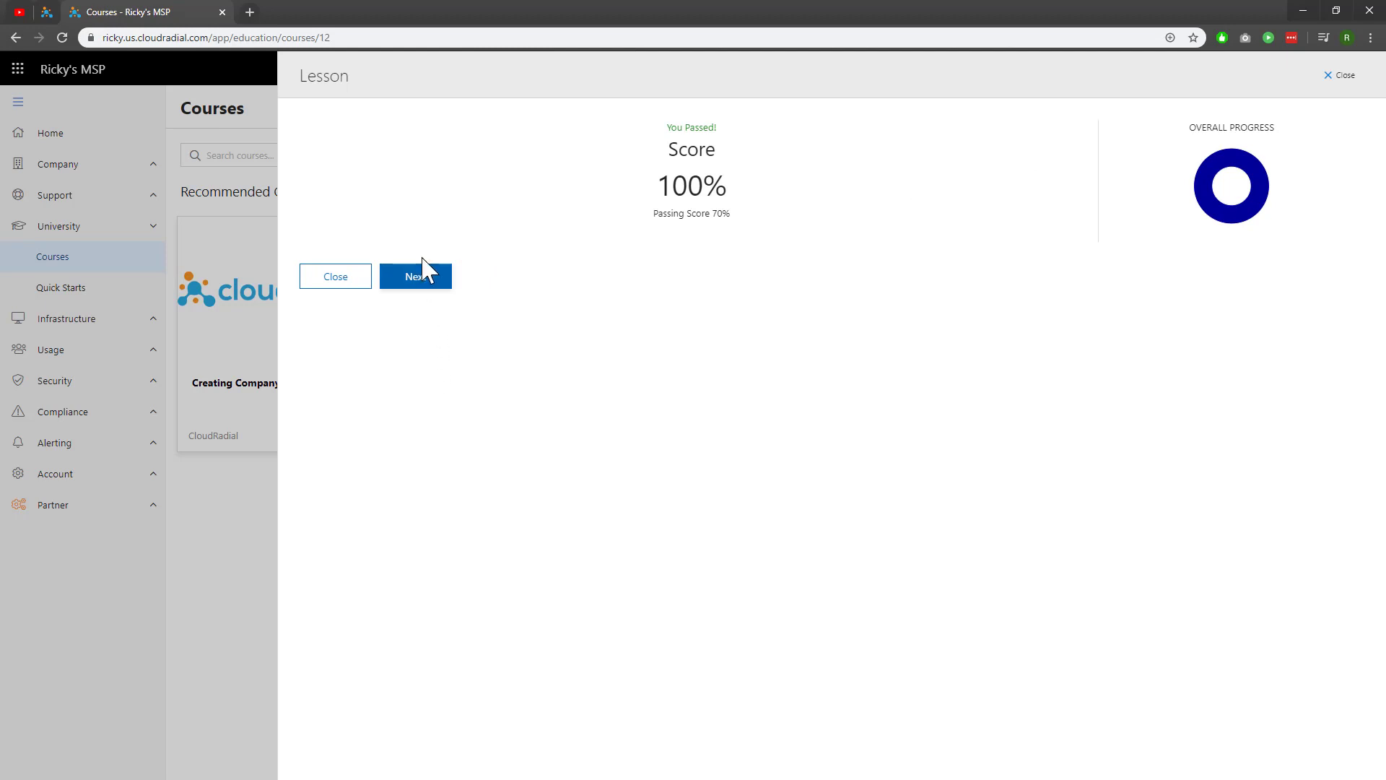
click(421, 278)
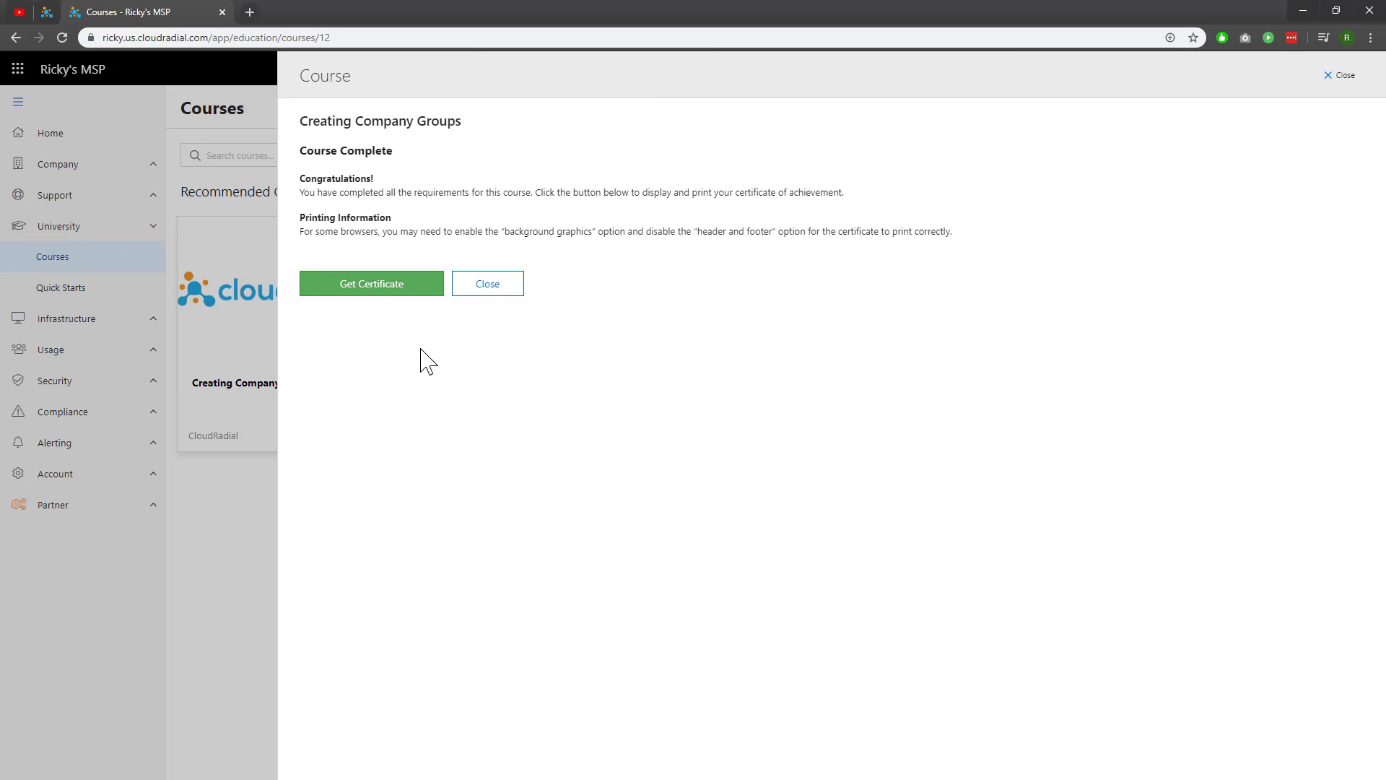
click(388, 291)
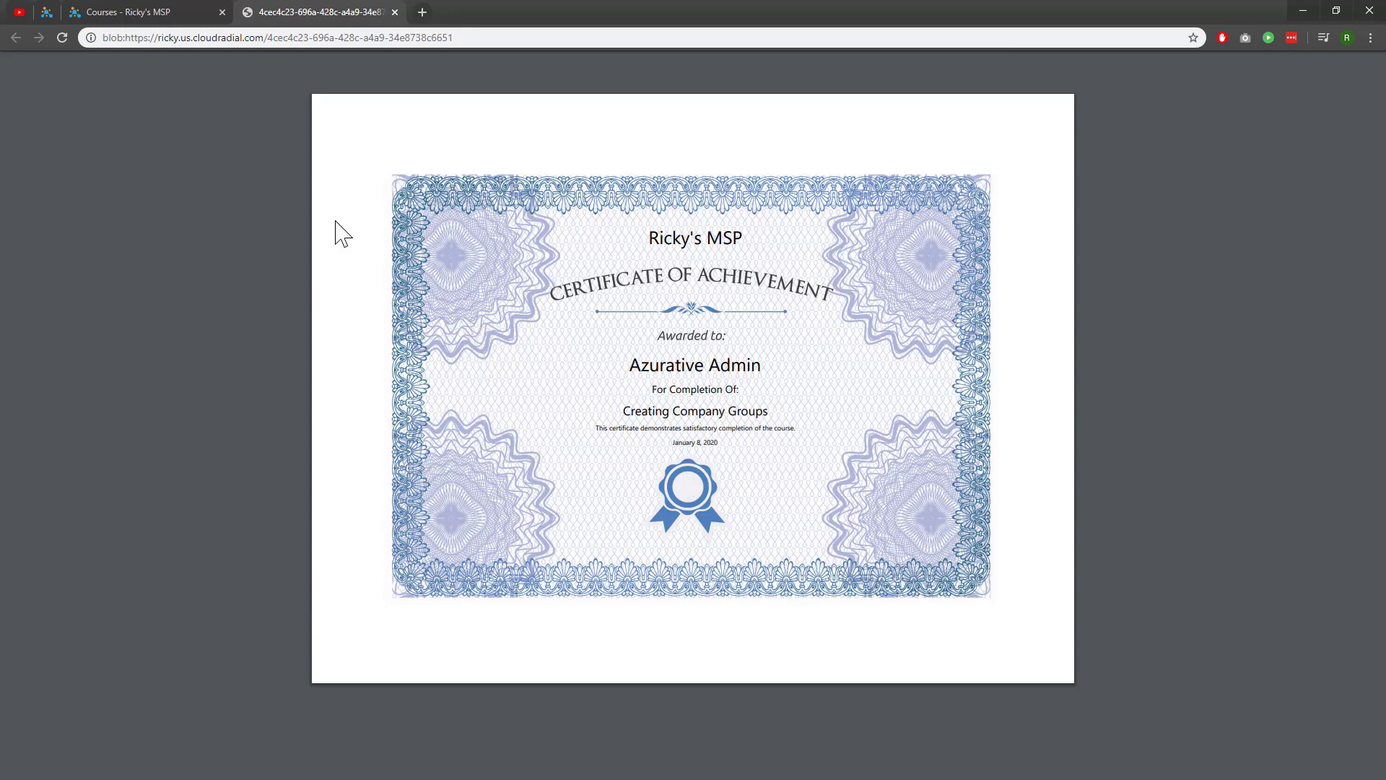
- Return from the Creating Company Groups certificate to the DigitalEfforts portal's Support page
click(46, 16)
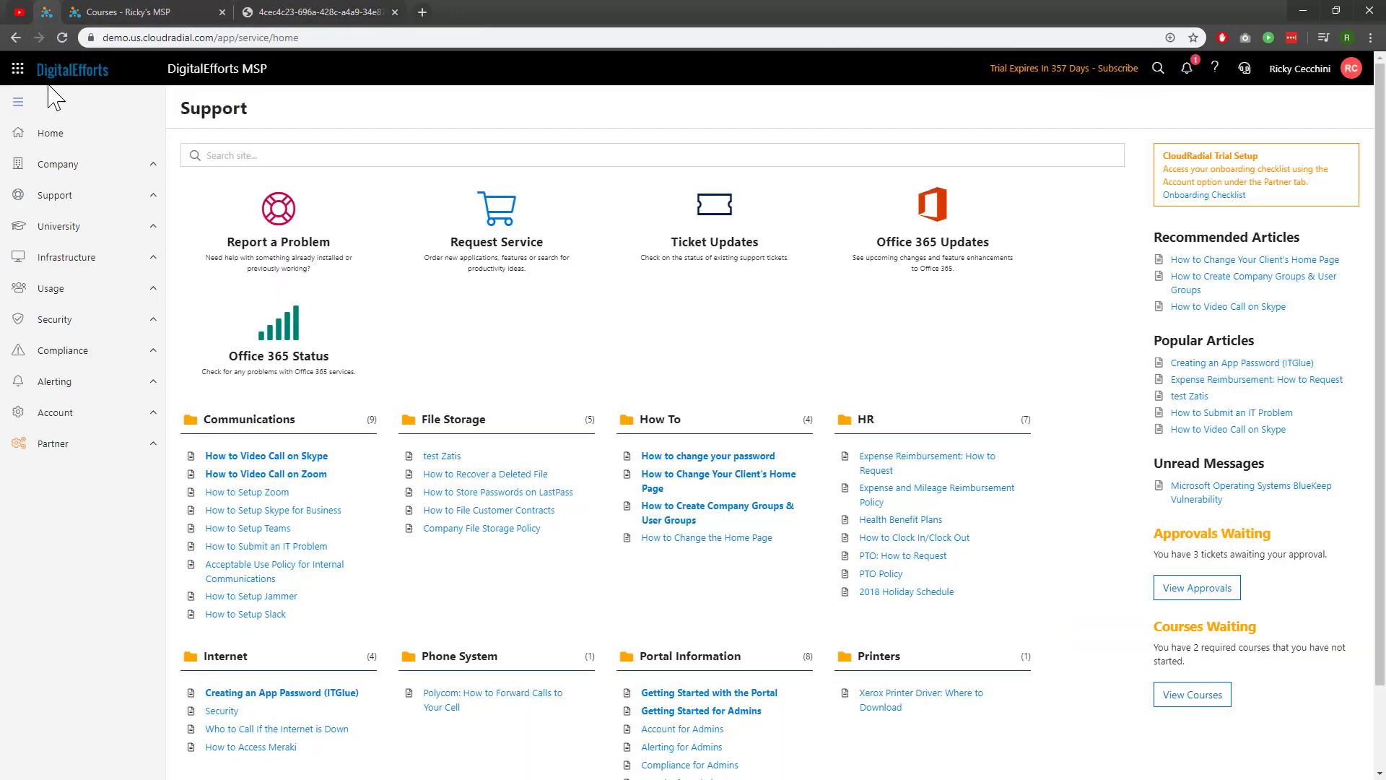
- Show the compliance Training list and Cybersecurity 101's five enrolled users with enrollment dates
click(84, 354)
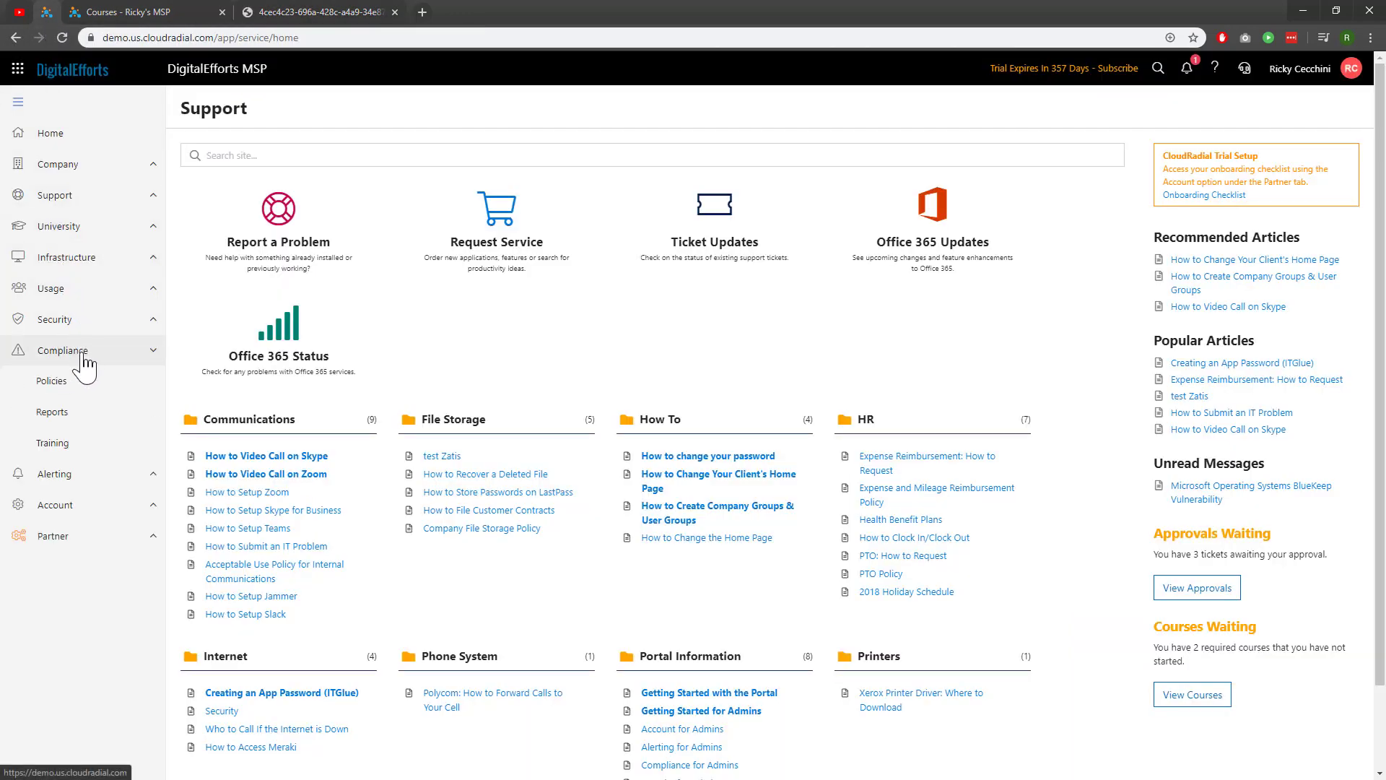
click(87, 444)
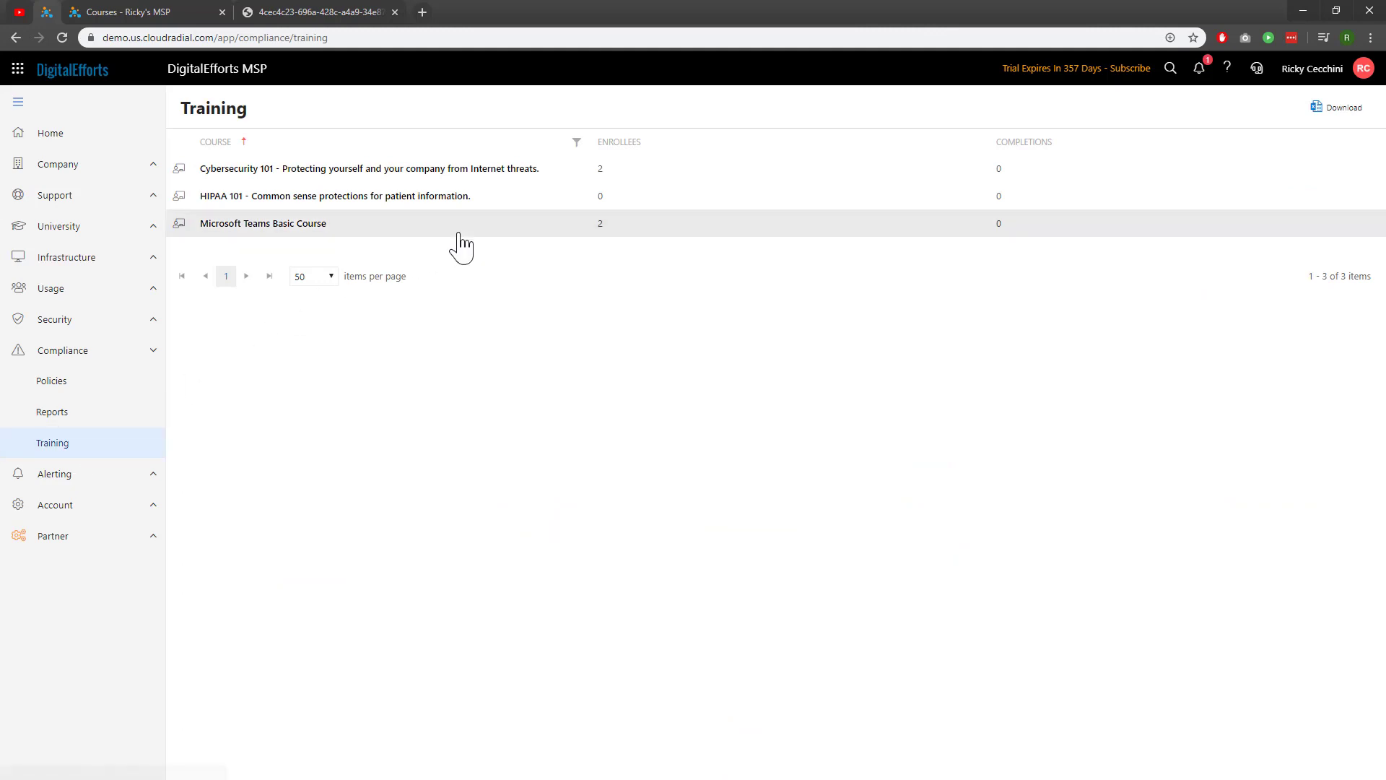
click(636, 186)
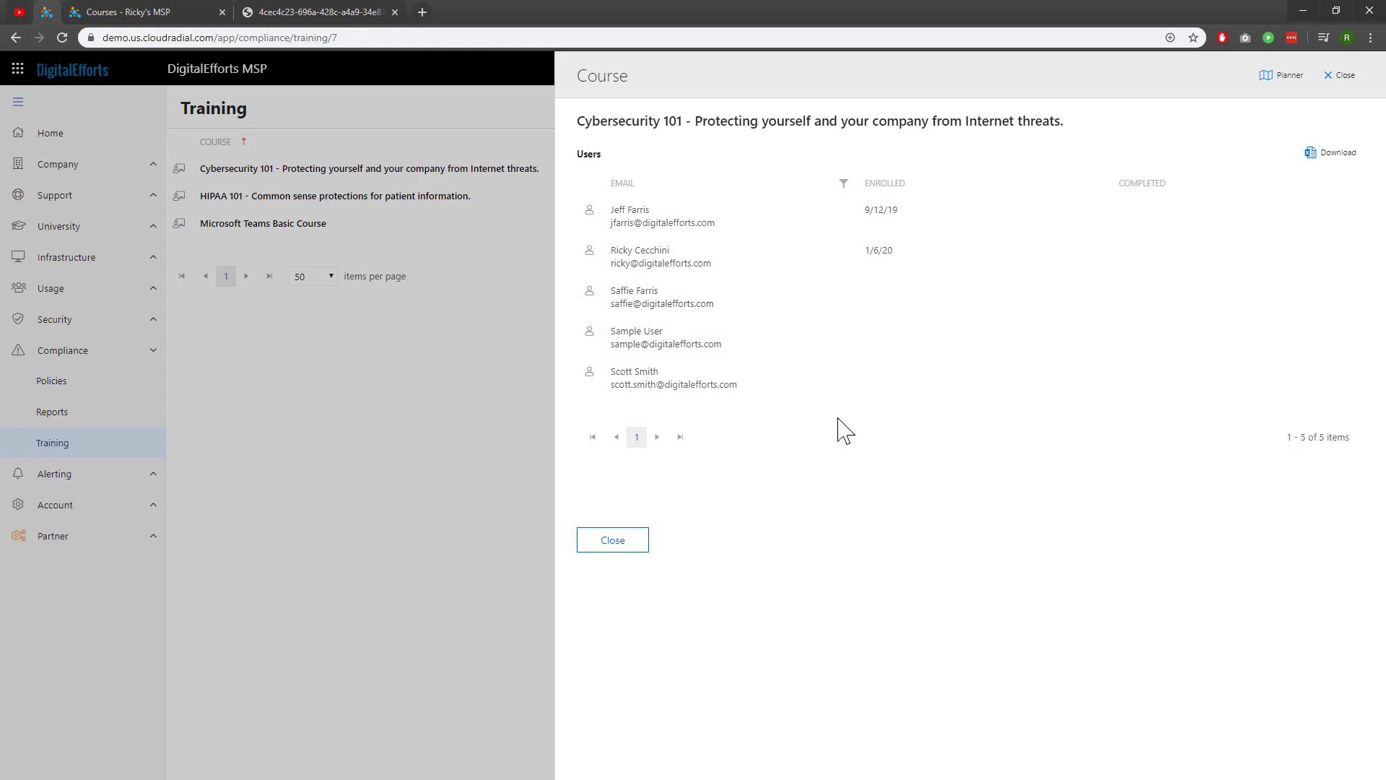